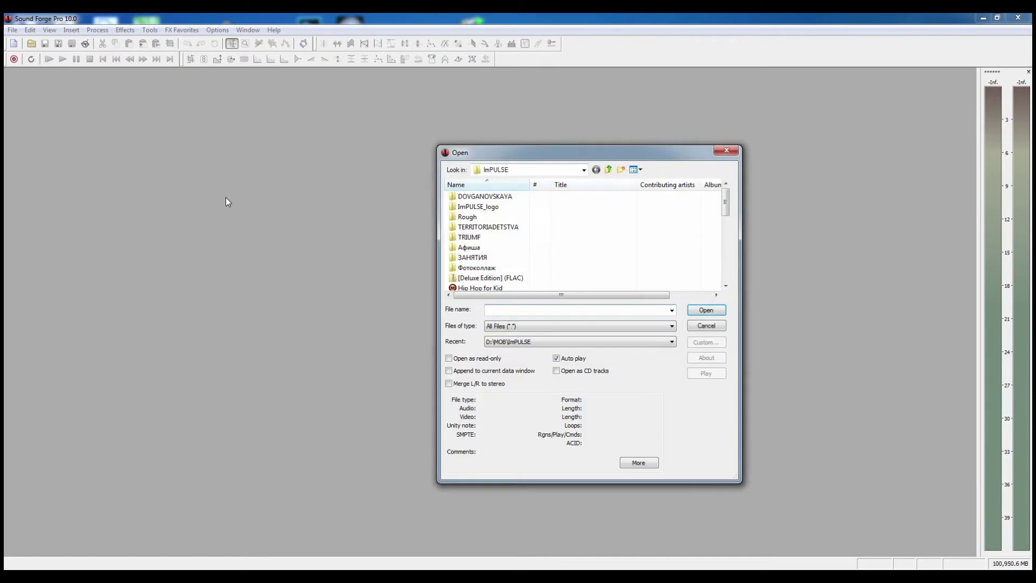
Open the audio file sample_drums_2 from the ImPULSE folder.
{"action": "scroll", "coordinate": [494, 256], "scroll_direction": "down", "scroll_amount": 3}
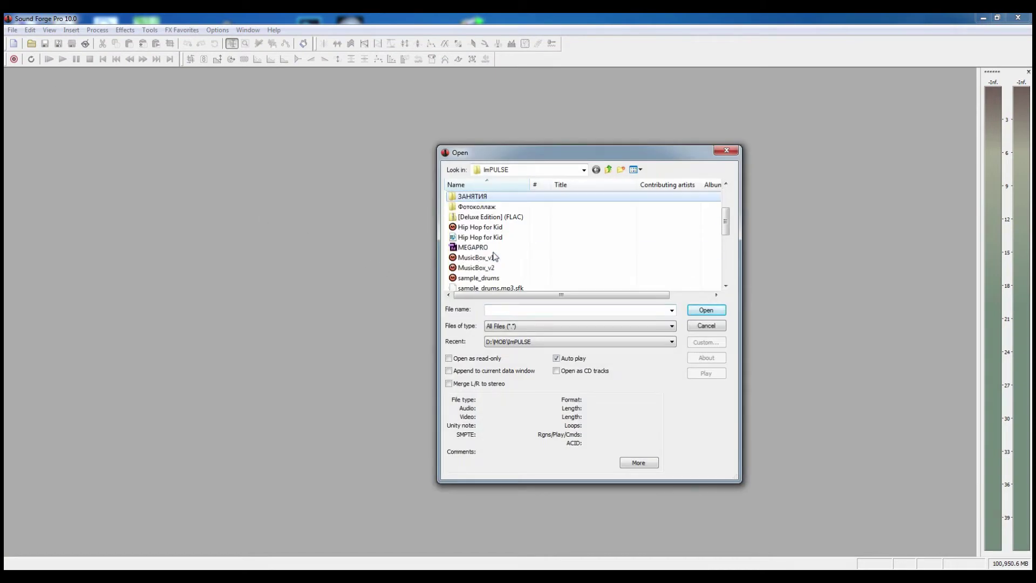
{"action": "scroll", "coordinate": [495, 256], "scroll_direction": "down", "scroll_amount": 2}
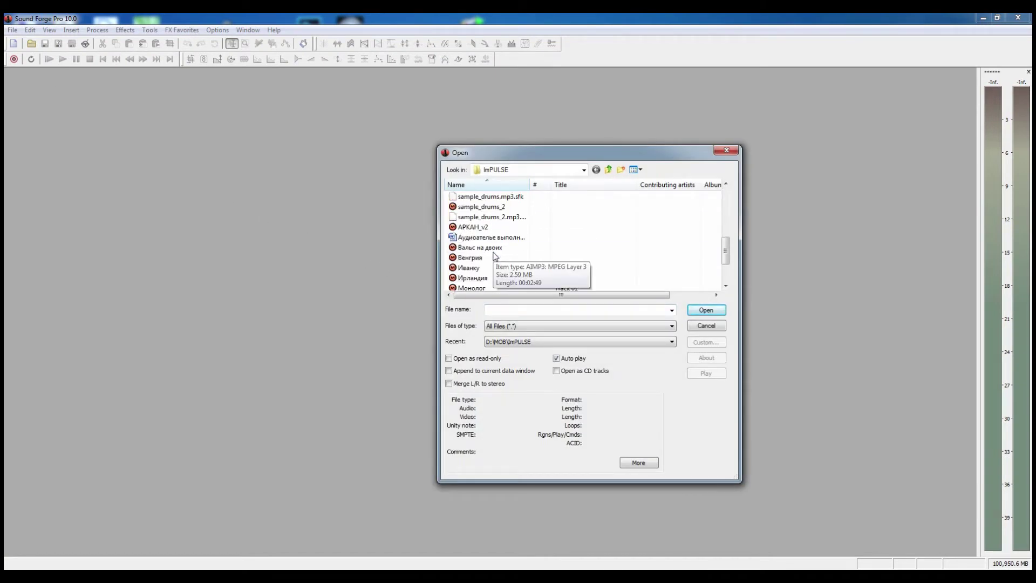
{"action": "left_click", "coordinate": [482, 207]}
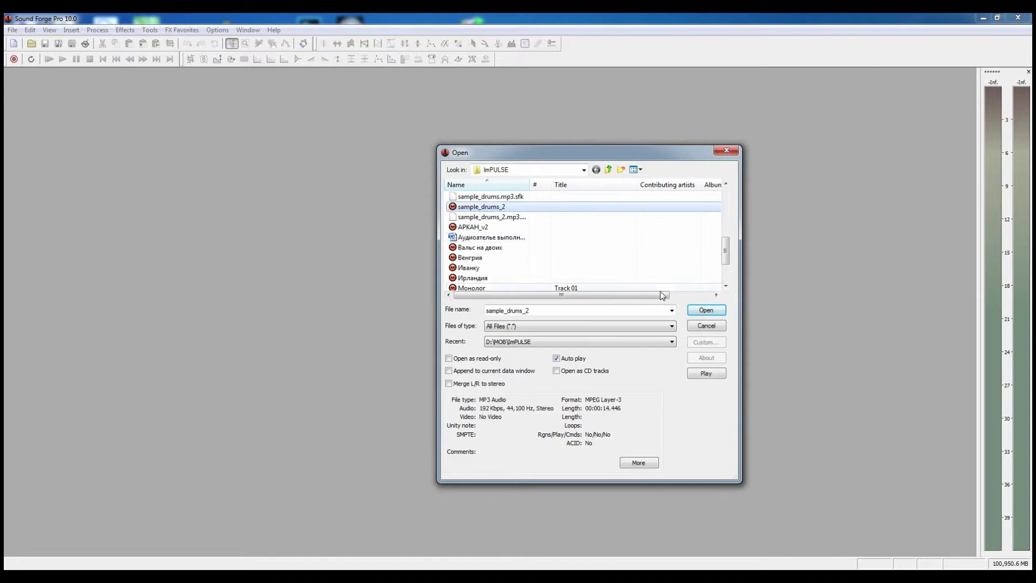
{"action": "left_click", "coordinate": [707, 311]}
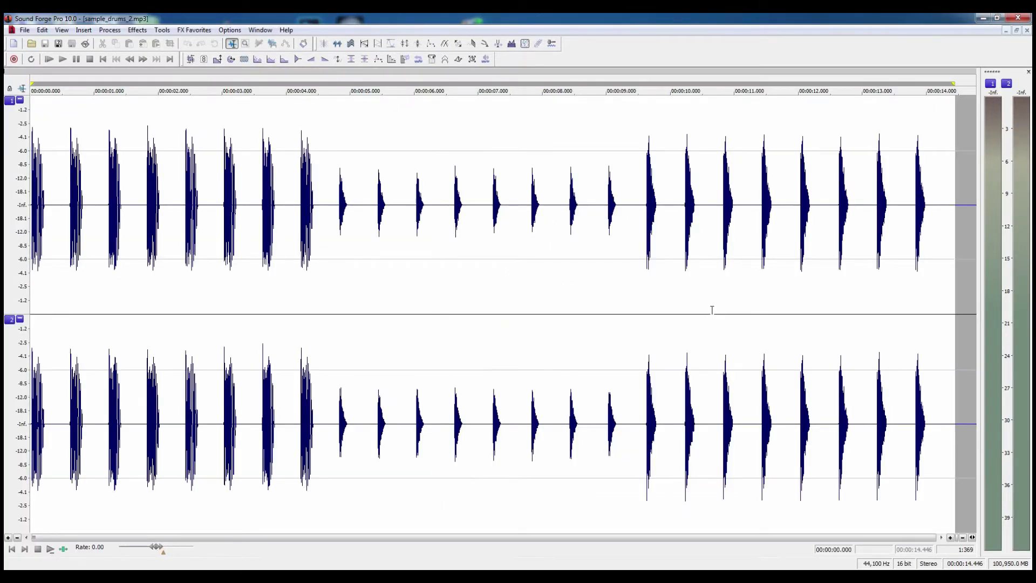
Inspect the waveform of the last hit in the first drum group, near 4.3 s, at close range.
{"action": "left_click", "coordinate": [305, 307]}
{"action": "scroll", "coordinate": [319, 297], "scroll_direction": "up", "scroll_amount": 5}
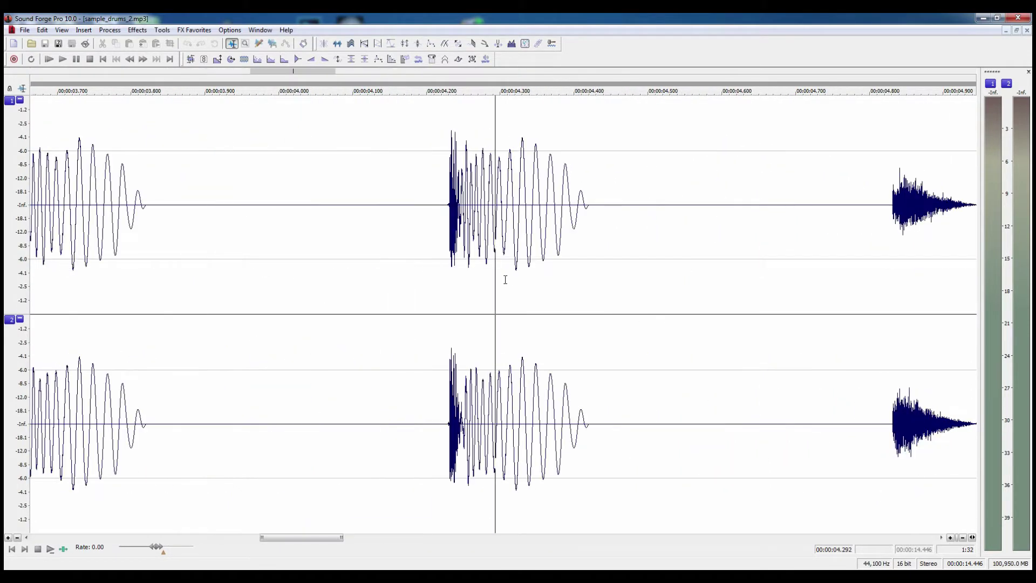
{"action": "scroll", "coordinate": [505, 280], "scroll_direction": "up", "scroll_amount": 2}
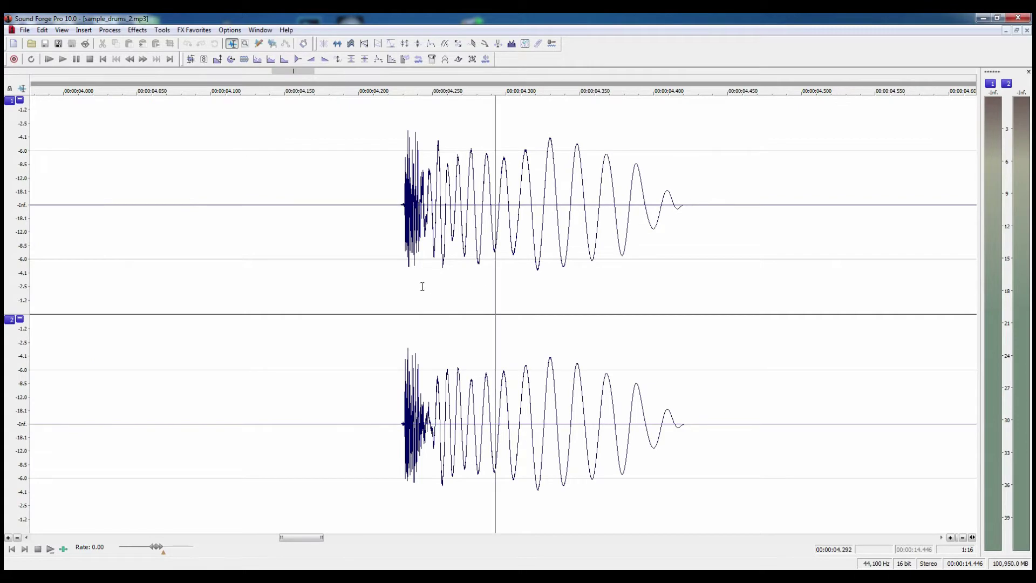
{"action": "scroll", "coordinate": [502, 284], "scroll_direction": "down", "scroll_amount": 9}
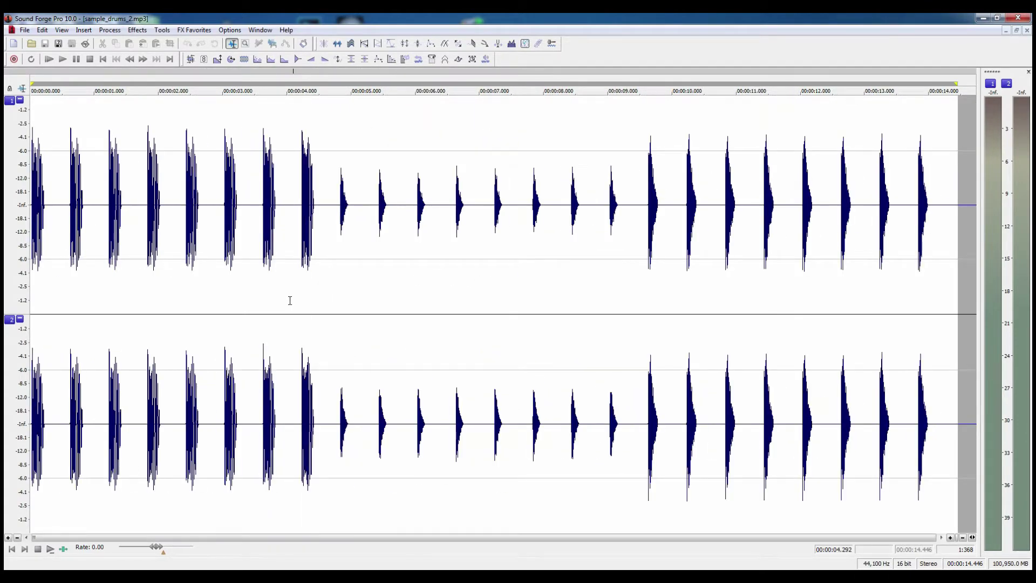
Play a short excerpt from each of the three drum groups, starting near 1 s, 5.3 s and 9.4 s.
{"action": "left_click", "coordinate": [97, 304]}
{"action": "key", "text": "space"}
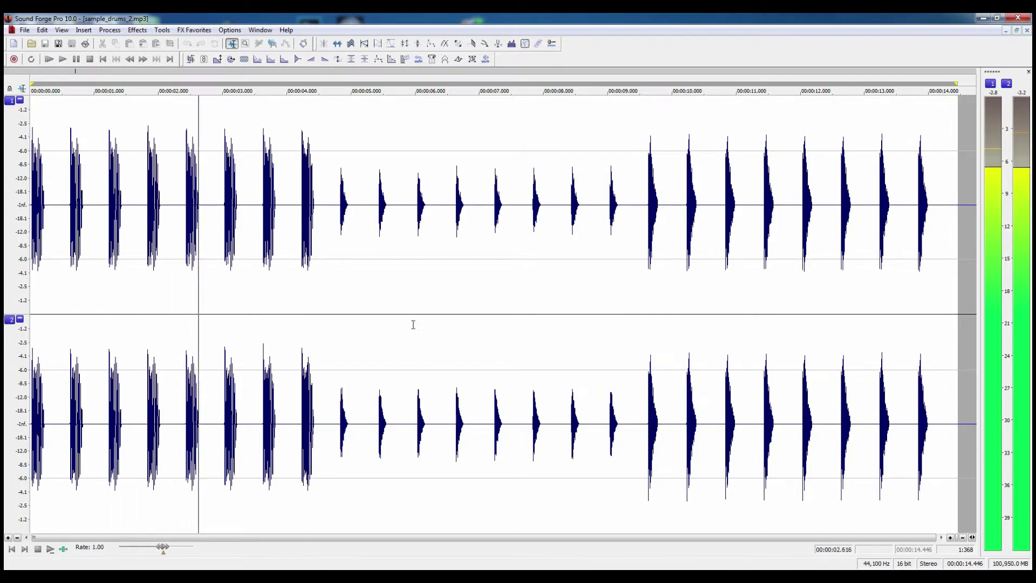
{"action": "key", "text": "space"}
{"action": "left_click", "coordinate": [372, 297]}
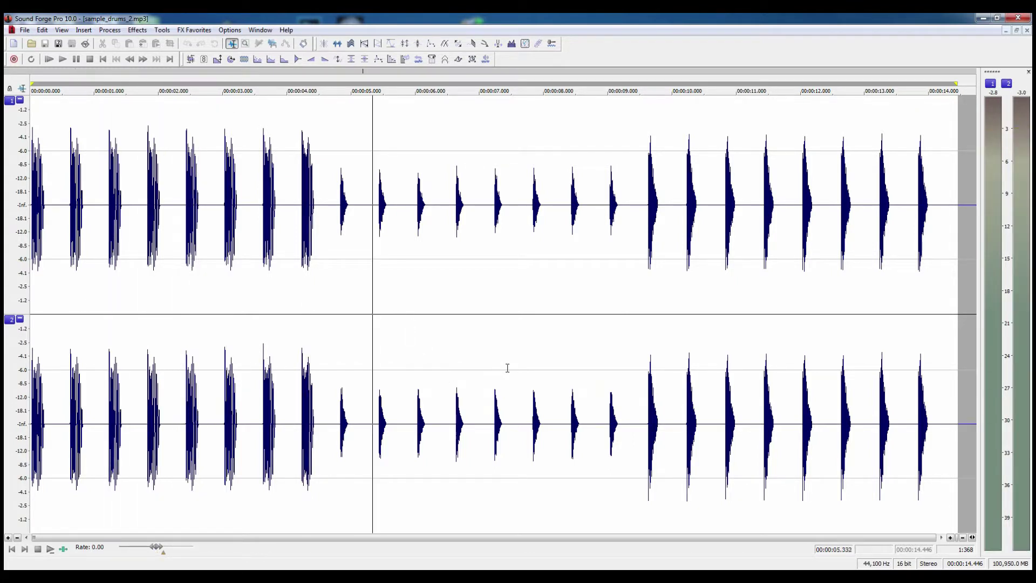
{"action": "key", "text": "space"}
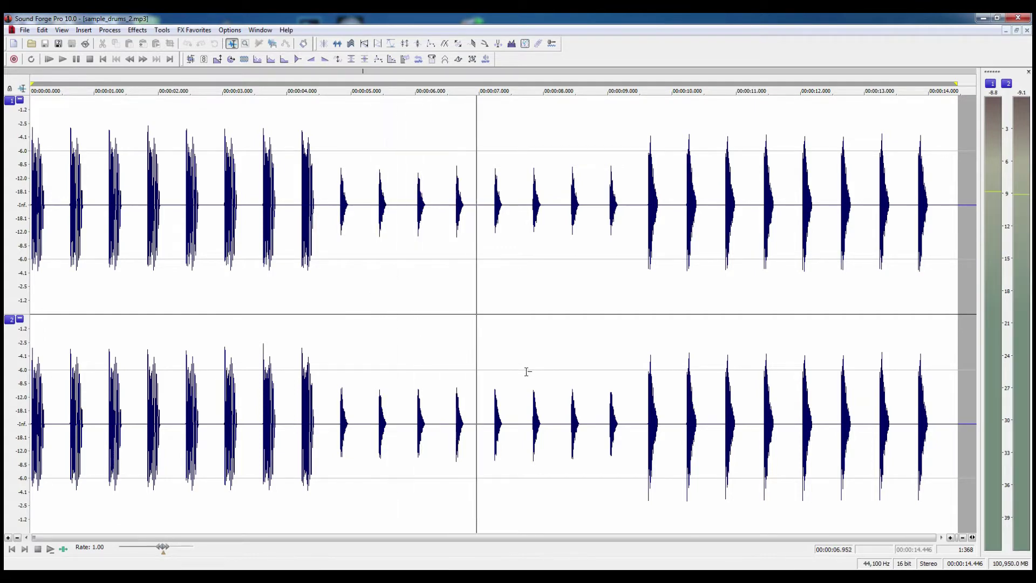
{"action": "key", "text": "space"}
{"action": "left_click", "coordinate": [636, 298]}
{"action": "key", "text": "space"}
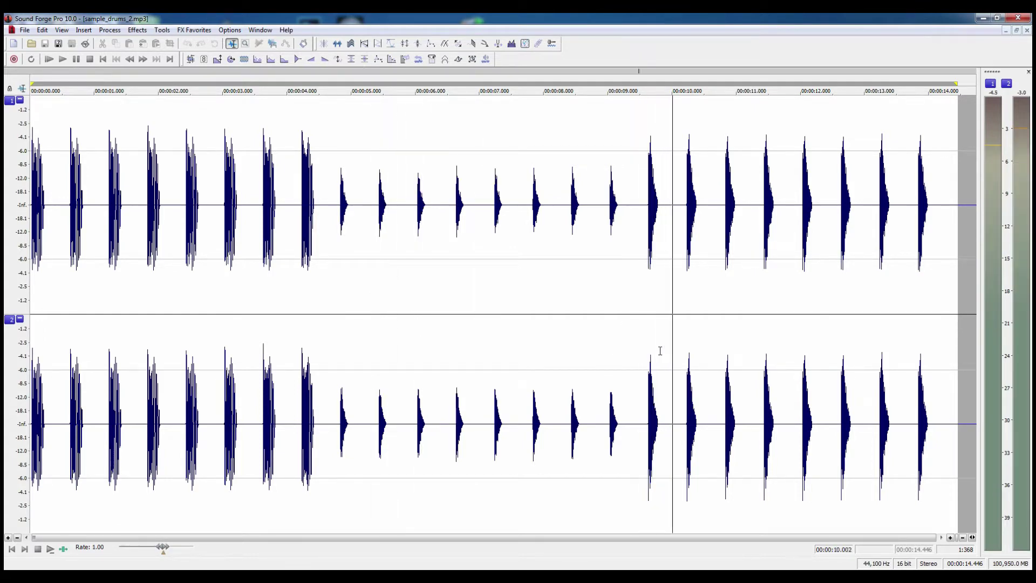
{"action": "key", "text": "space"}
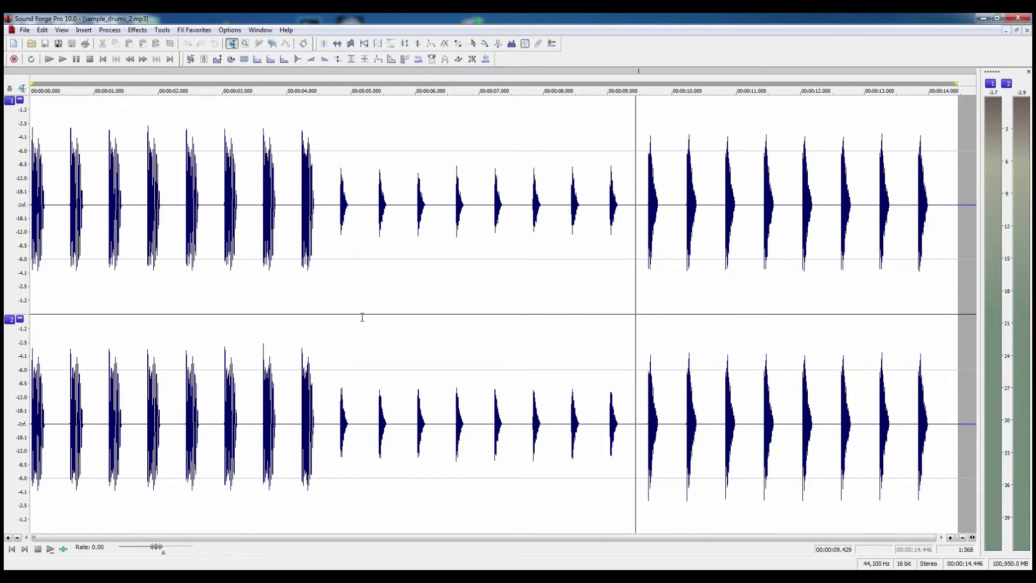
Select the whole drum hit from about 4.210 to 4.478 s and play it.
{"action": "left_click", "coordinate": [306, 311]}
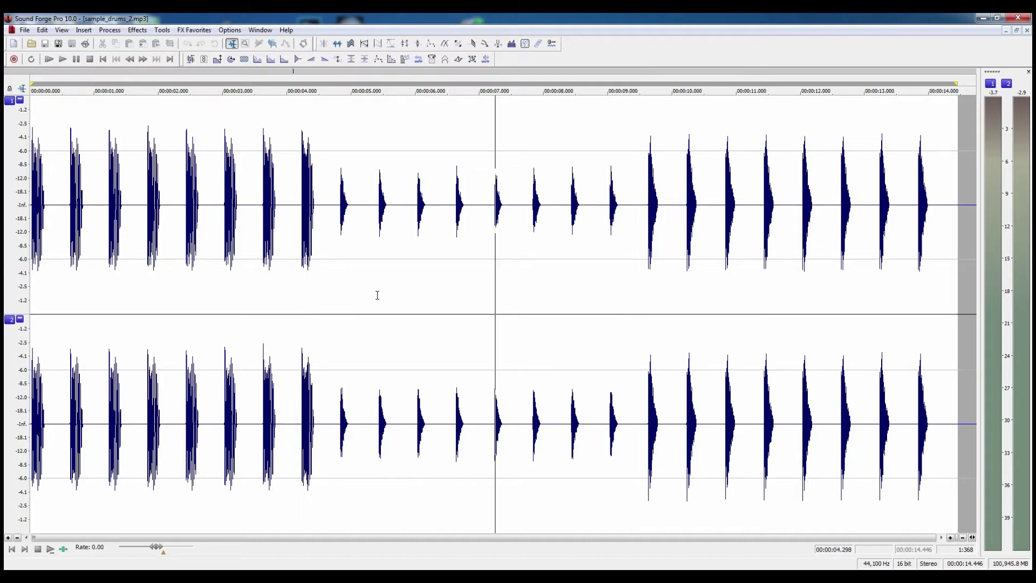
{"action": "scroll", "coordinate": [507, 312], "scroll_direction": "up", "scroll_amount": 2}
{"action": "scroll", "coordinate": [601, 301], "scroll_direction": "up", "scroll_amount": 2}
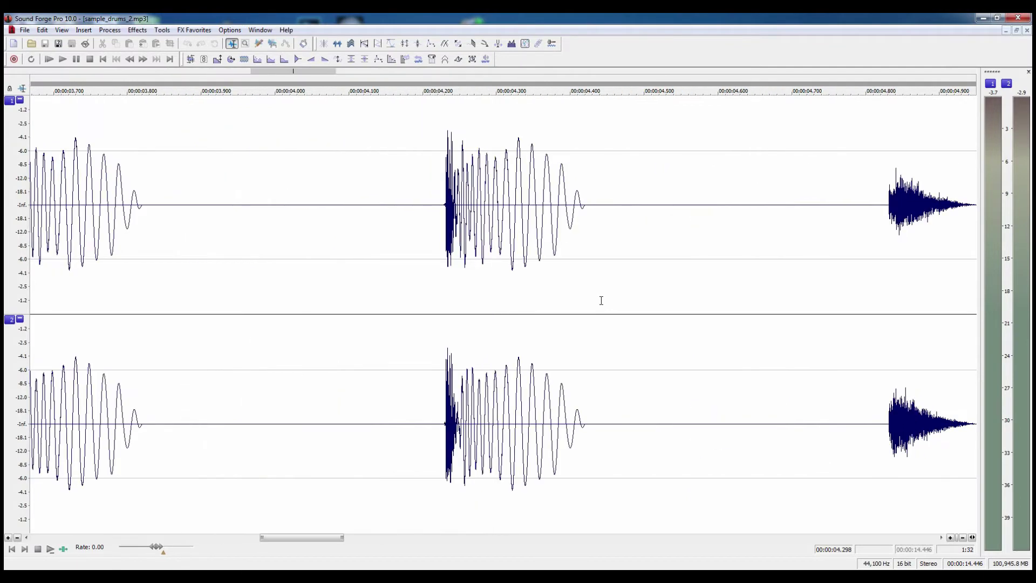
{"action": "scroll", "coordinate": [601, 301], "scroll_direction": "up", "scroll_amount": 1}
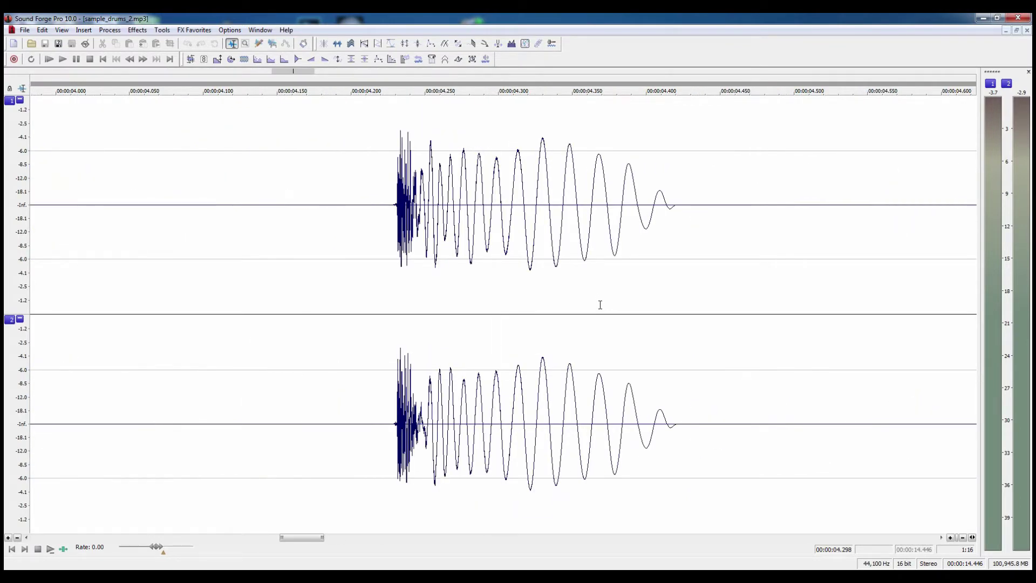
{"action": "scroll", "coordinate": [610, 300], "scroll_direction": "up", "scroll_amount": 1}
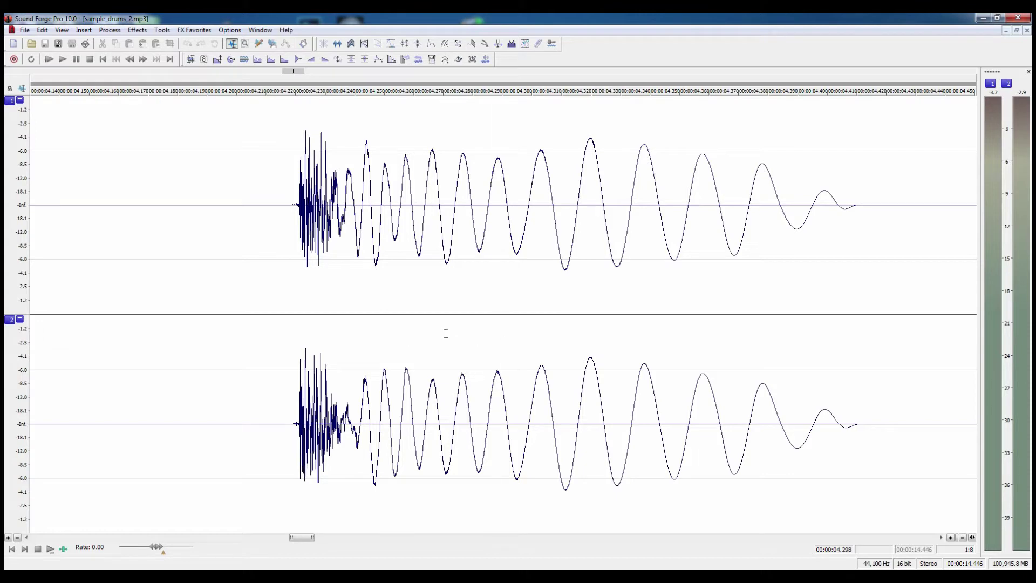
{"action": "left_click_drag", "start_coordinate": [236, 305], "coordinate": [509, 322]}
{"action": "key", "text": "space"}
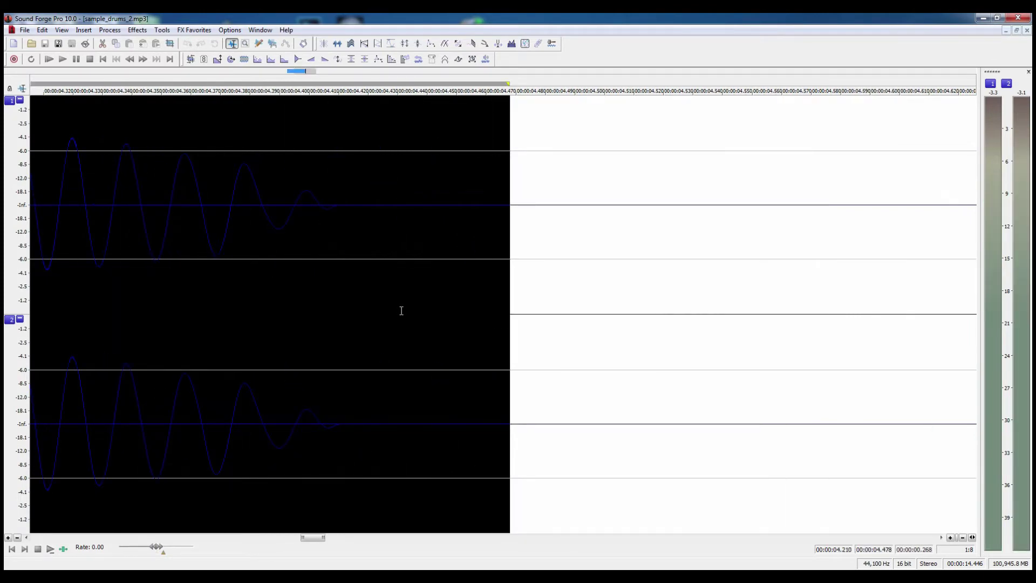
{"action": "key", "text": "space"}
Select only the noisy attack of that hit, from about 4.231 to 4.245 s, and play it.
{"action": "scroll", "coordinate": [286, 287], "scroll_direction": "down", "scroll_amount": 2}
{"action": "scroll", "coordinate": [326, 289], "scroll_direction": "up", "scroll_amount": 2}
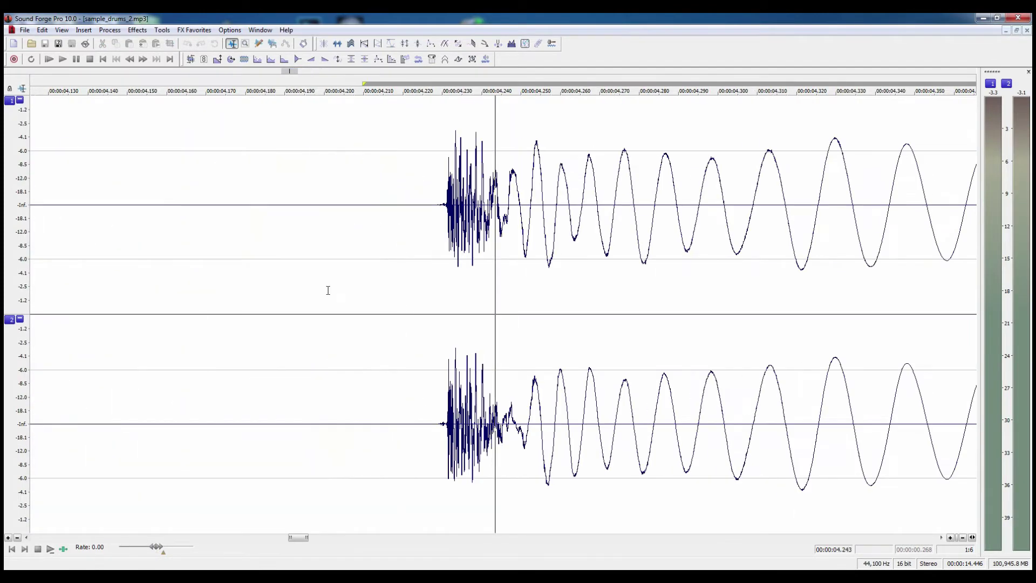
{"action": "scroll", "coordinate": [550, 303], "scroll_direction": "up", "scroll_amount": 1}
{"action": "left_click_drag", "start_coordinate": [516, 260], "coordinate": [348, 352]}
{"action": "key", "text": "space"}
{"action": "scroll", "coordinate": [443, 319], "scroll_direction": "down", "scroll_amount": 3}
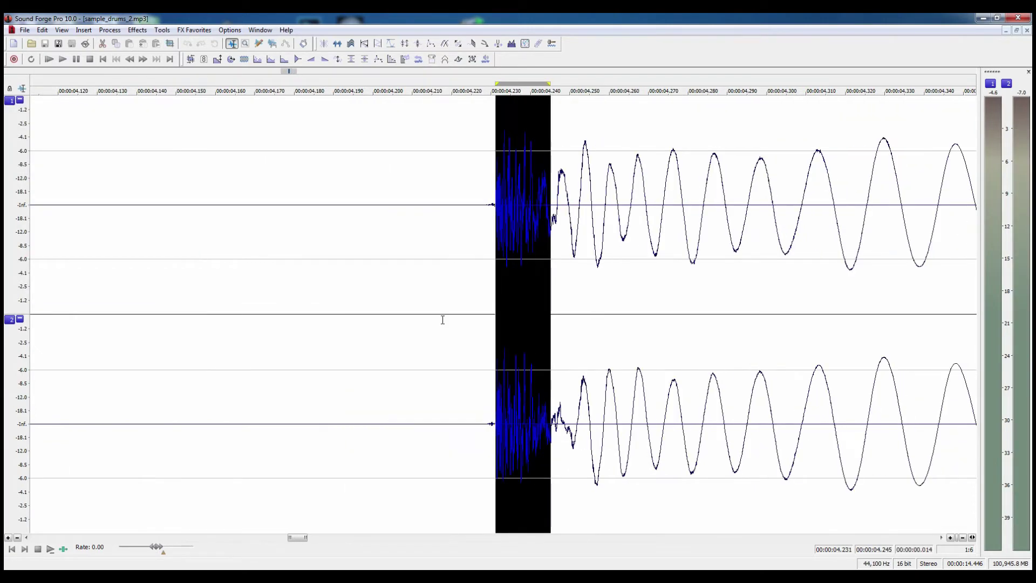
Clear the attack selection and select the hit's tonal body, from about 4.249 to 4.423 s.
{"action": "left_click", "coordinate": [559, 308]}
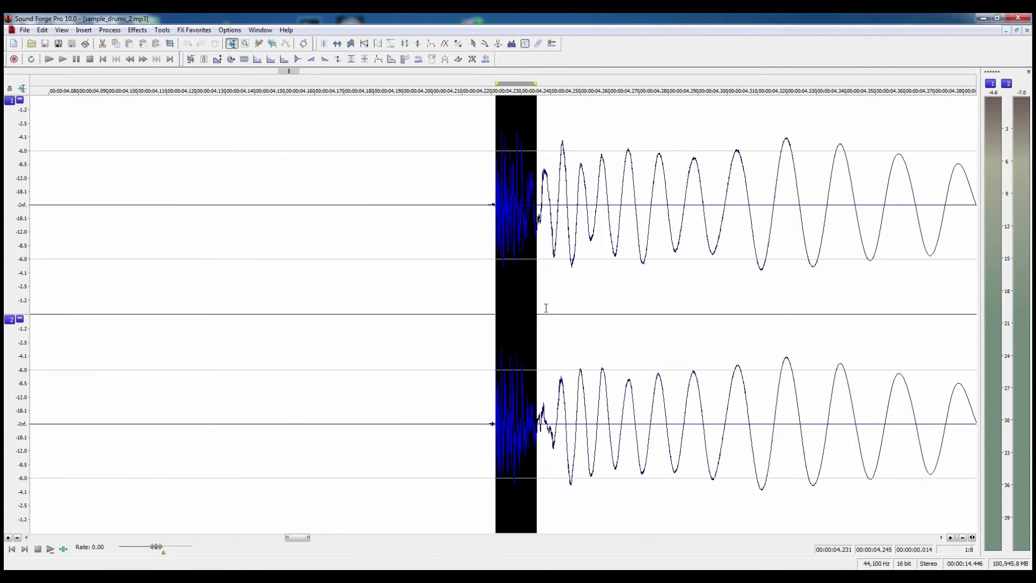
{"action": "scroll", "coordinate": [721, 310], "scroll_direction": "up", "scroll_amount": 1}
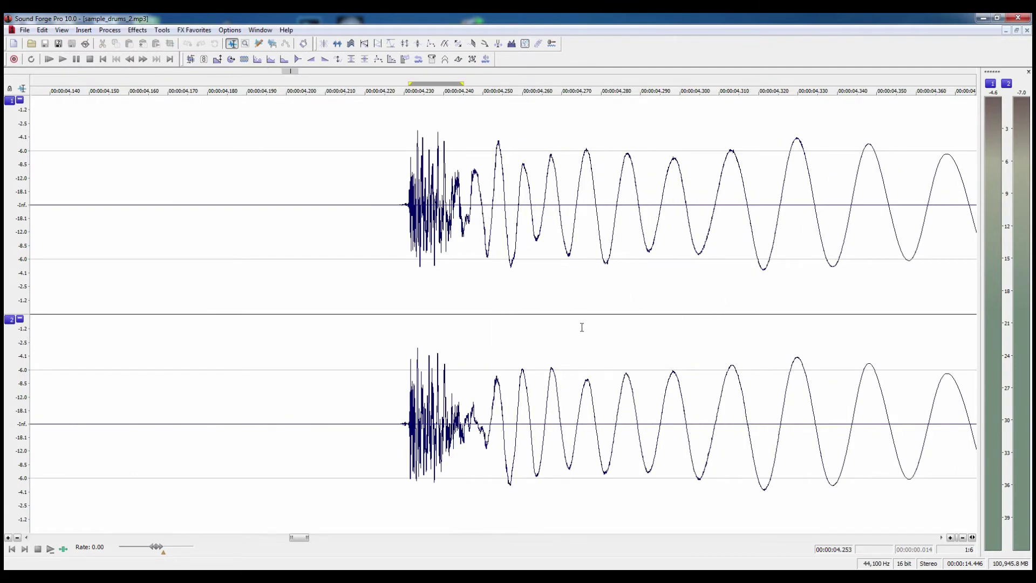
{"action": "scroll", "coordinate": [566, 321], "scroll_direction": "down", "scroll_amount": 3}
{"action": "left_click_drag", "start_coordinate": [489, 305], "coordinate": [745, 313]}
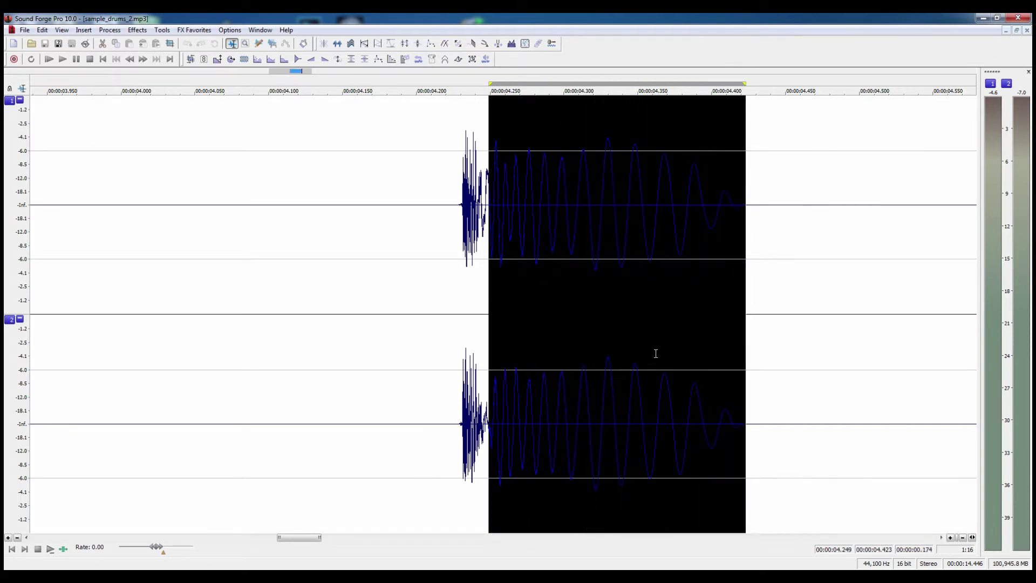
Select the attack of the third group's first hit, from about 9.631 to 9.638 s.
{"action": "scroll", "coordinate": [734, 315], "scroll_direction": "down", "scroll_amount": 5}
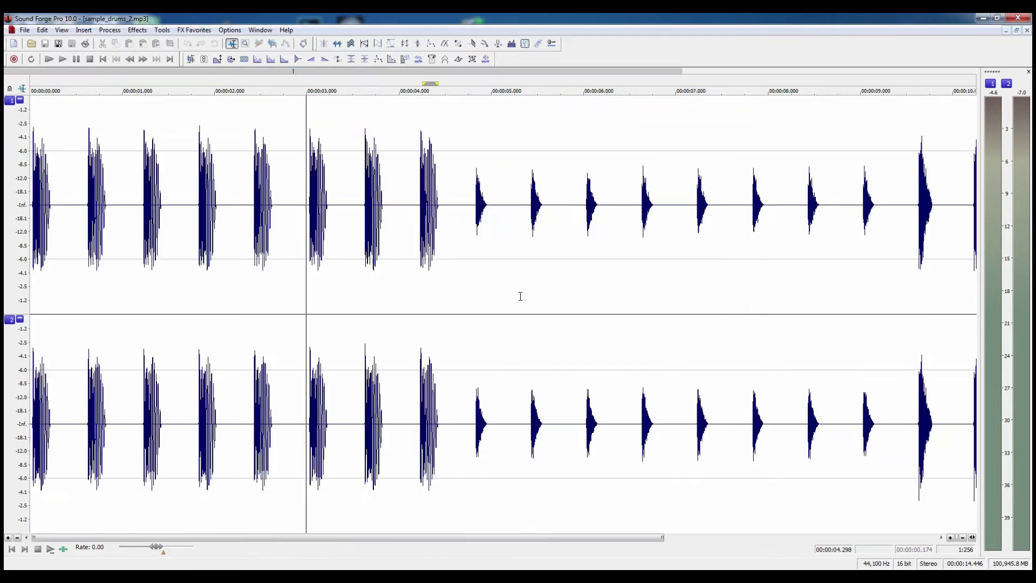
{"action": "scroll", "coordinate": [653, 280], "scroll_direction": "up", "scroll_amount": 5}
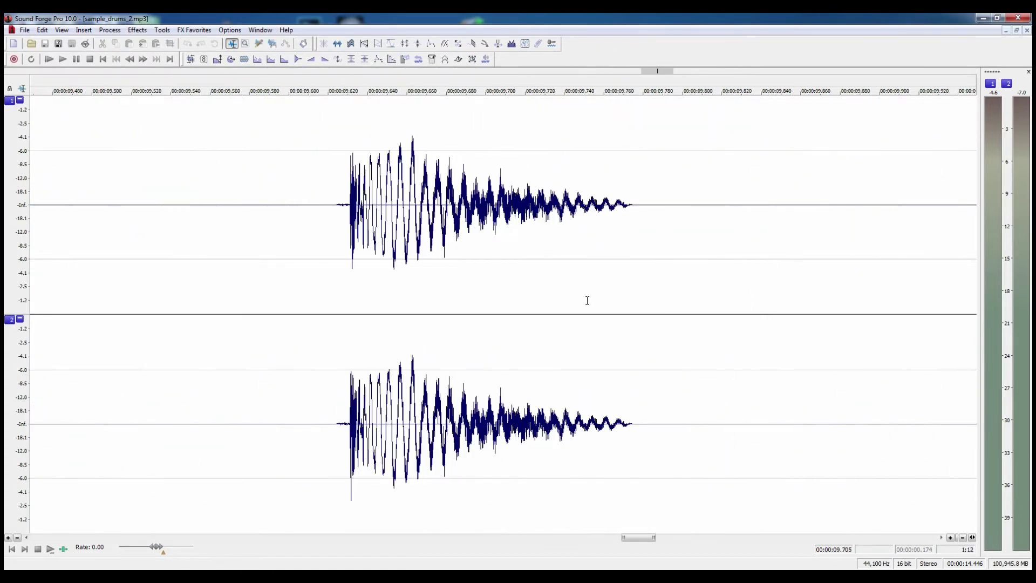
{"action": "scroll", "coordinate": [369, 309], "scroll_direction": "up", "scroll_amount": 1}
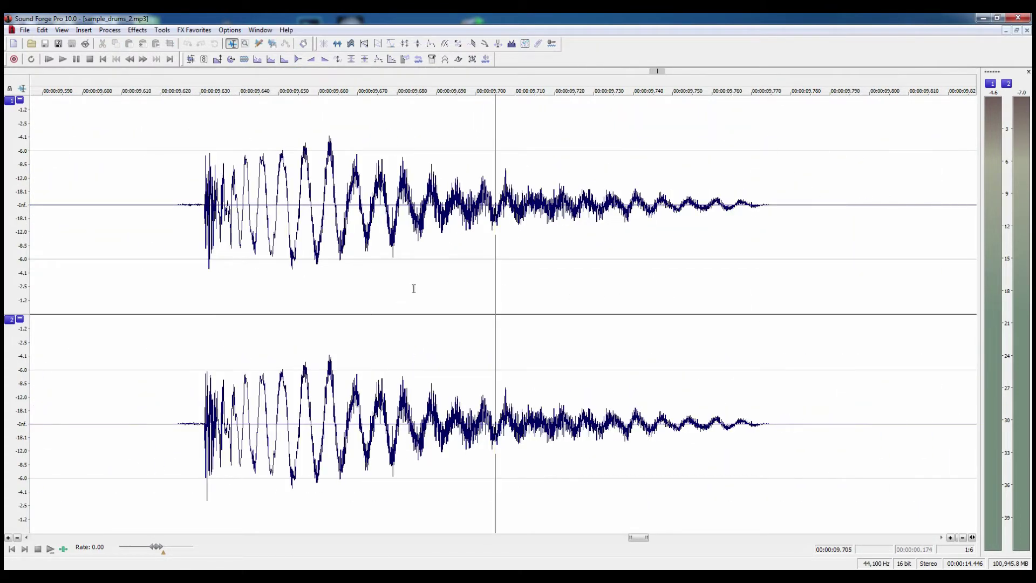
{"action": "scroll", "coordinate": [231, 299], "scroll_direction": "up", "scroll_amount": 2}
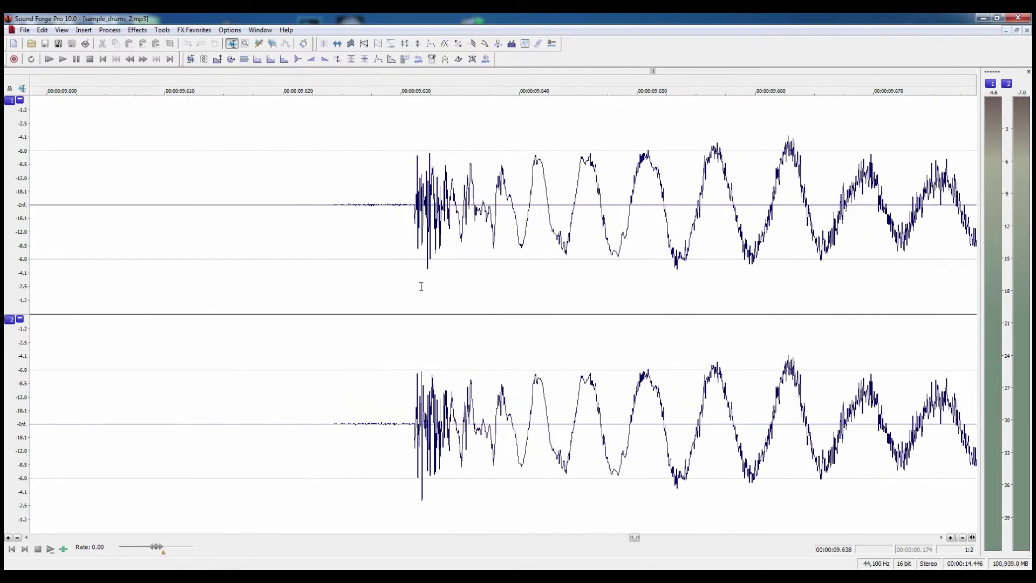
{"action": "left_click_drag", "start_coordinate": [414, 286], "coordinate": [490, 292]}
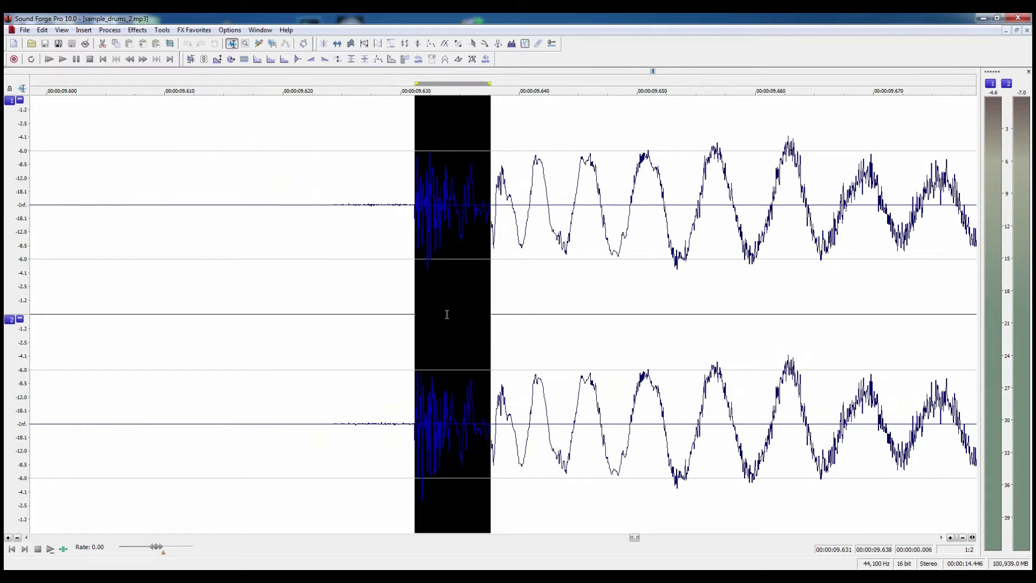
Select the hit's body from about 9.637 to 9.665 s, clear it, and select about 0.076 s of its decaying tail.
{"action": "left_click_drag", "start_coordinate": [517, 302], "coordinate": [816, 313]}
{"action": "scroll", "coordinate": [675, 303], "scroll_direction": "down", "scroll_amount": 1}
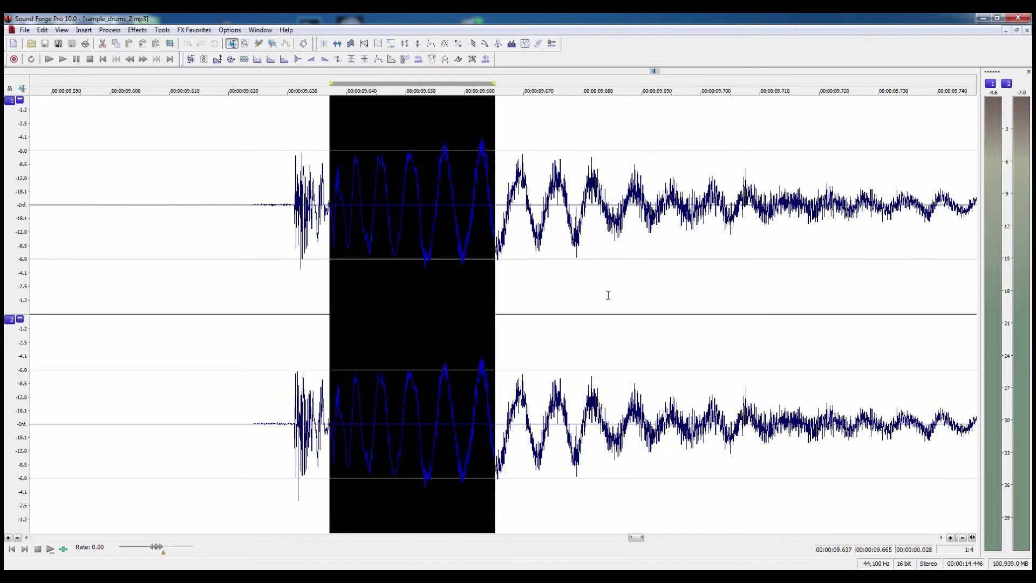
{"action": "left_click", "coordinate": [549, 291]}
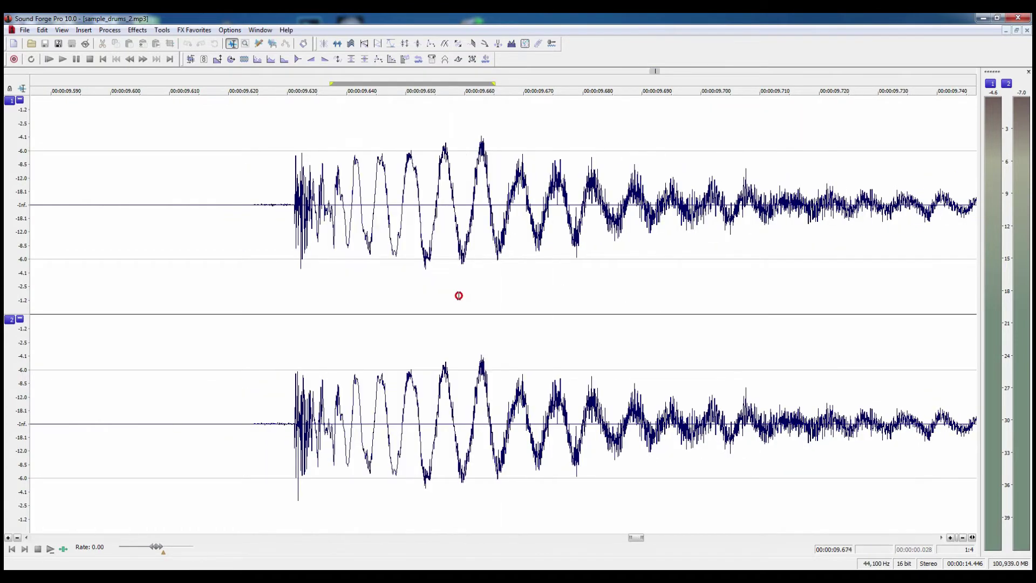
{"action": "left_click_drag", "start_coordinate": [458, 293], "coordinate": [902, 330]}
{"action": "left_click", "coordinate": [709, 320]}
Inspect the tail's fine noise, select the whole hit from about 9.620 to 9.822 s, play it and clear the selection.
{"action": "scroll", "coordinate": [711, 320], "scroll_direction": "up", "scroll_amount": 1}
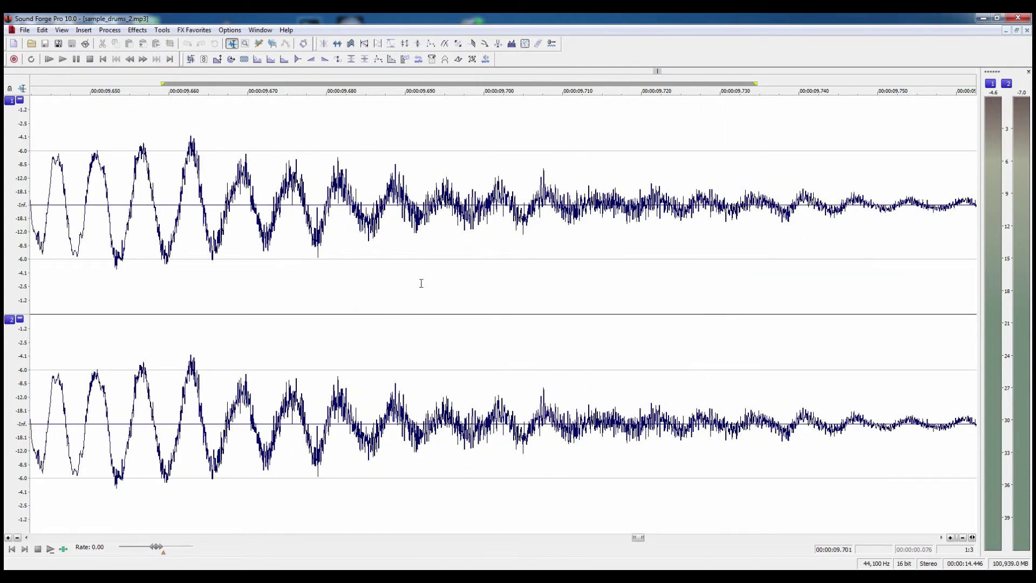
{"action": "scroll", "coordinate": [442, 270], "scroll_direction": "up", "scroll_amount": 2}
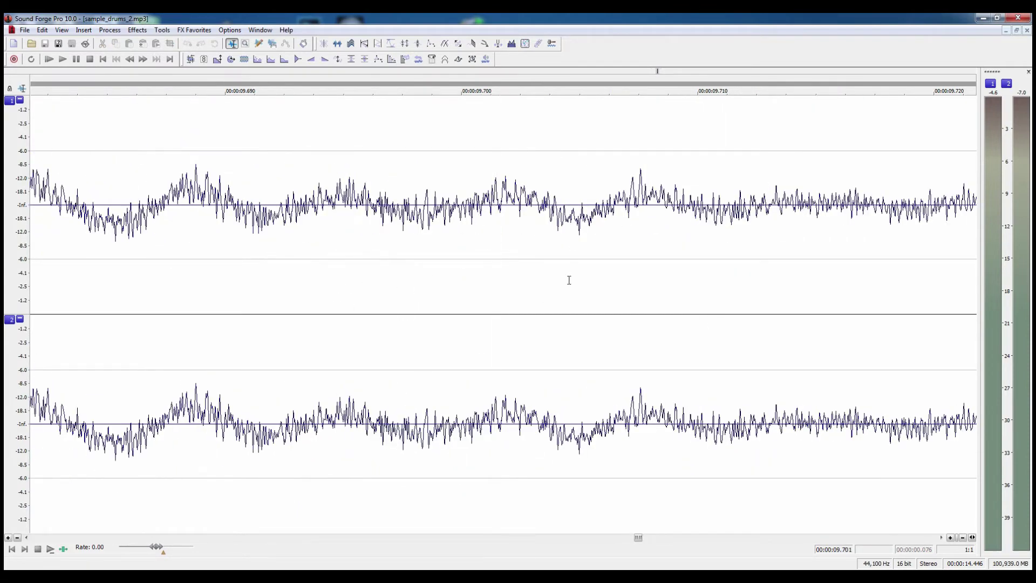
{"action": "scroll", "coordinate": [569, 279], "scroll_direction": "down", "scroll_amount": 2}
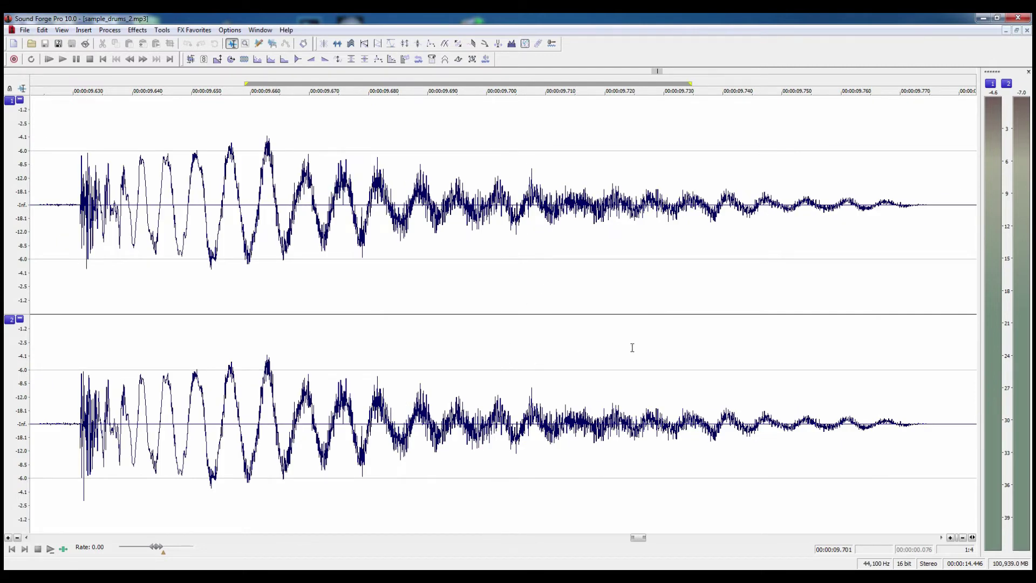
{"action": "scroll", "coordinate": [527, 313], "scroll_direction": "down", "scroll_amount": 1}
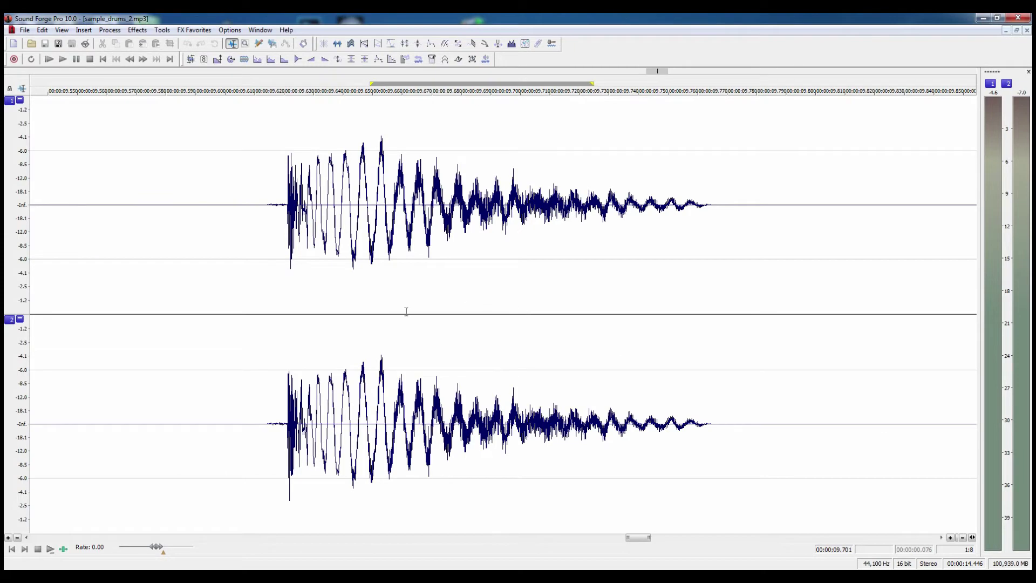
{"action": "left_click_drag", "start_coordinate": [256, 310], "coordinate": [849, 315]}
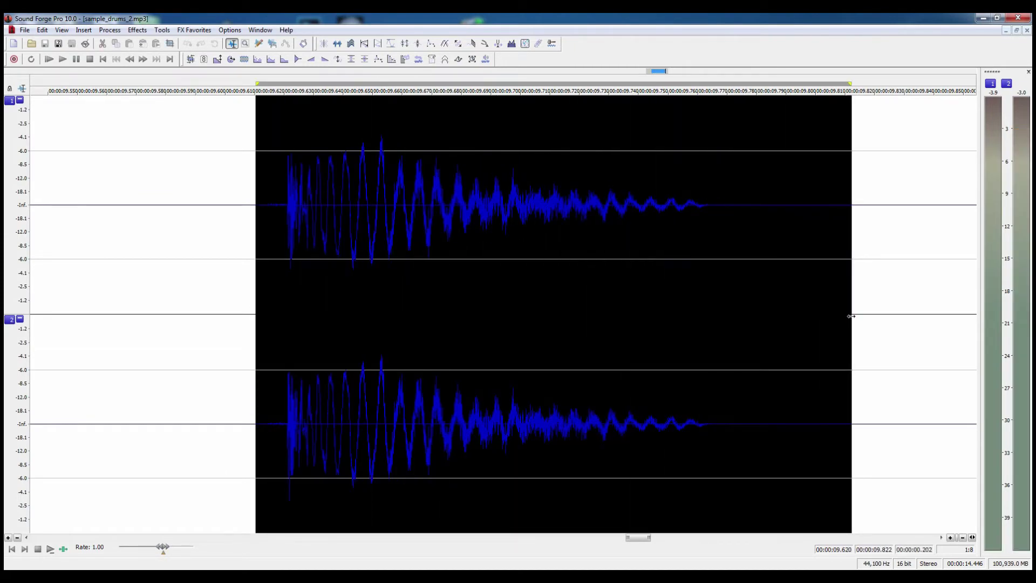
{"action": "left_click", "coordinate": [661, 307]}
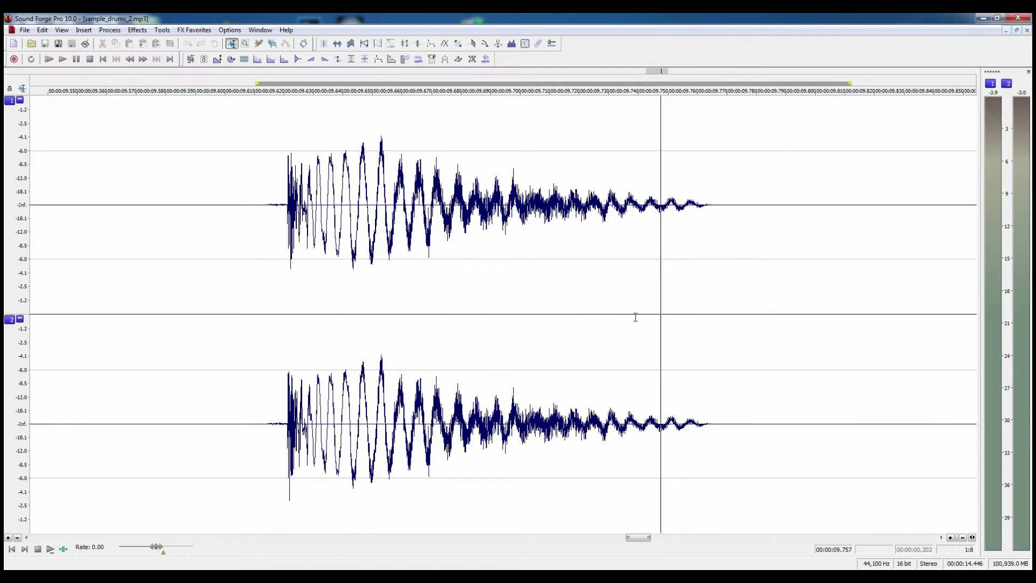
Examine the waveform of the second group's last hit, around 9.03 s, from its onset through its decay.
{"action": "scroll", "coordinate": [632, 317], "scroll_direction": "down", "scroll_amount": 2}
{"action": "scroll", "coordinate": [585, 315], "scroll_direction": "down", "scroll_amount": 2}
{"action": "left_click", "coordinate": [229, 303]}
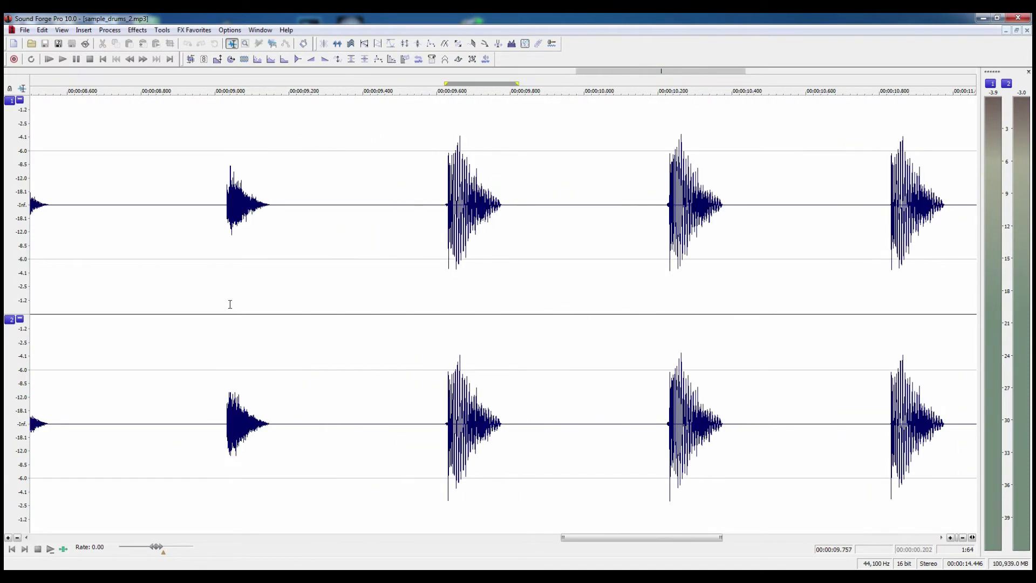
{"action": "scroll", "coordinate": [300, 279], "scroll_direction": "up", "scroll_amount": 3}
{"action": "scroll", "coordinate": [655, 280], "scroll_direction": "up", "scroll_amount": 4}
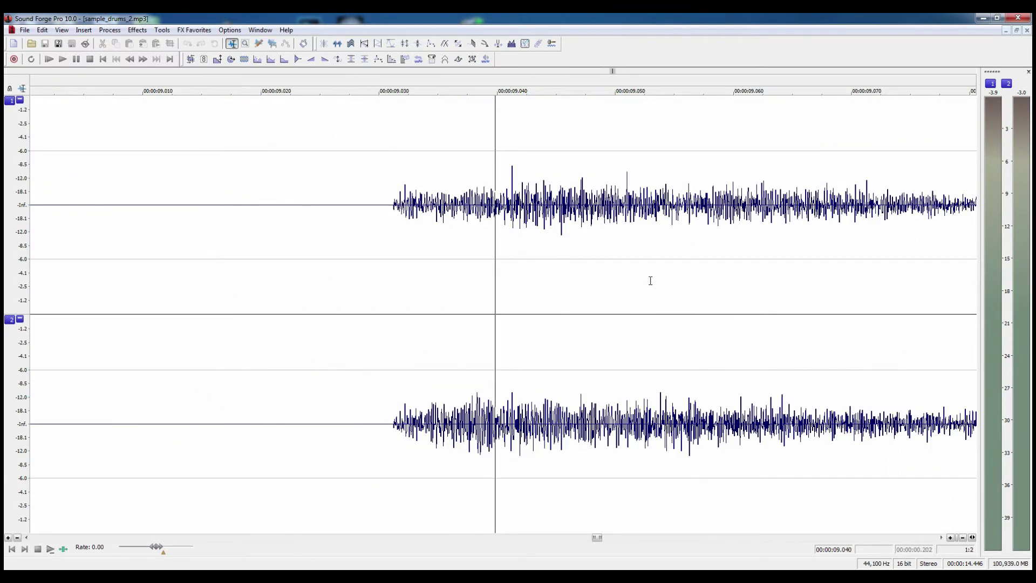
{"action": "scroll", "coordinate": [585, 282], "scroll_direction": "down", "scroll_amount": 2}
{"action": "left_click", "coordinate": [532, 283]}
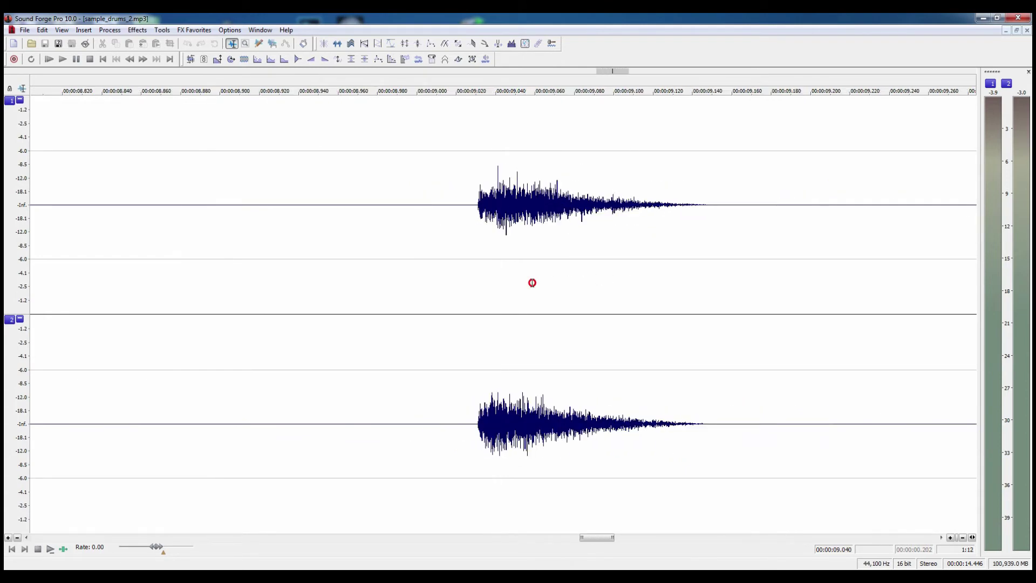
{"action": "scroll", "coordinate": [541, 283], "scroll_direction": "up", "scroll_amount": 3}
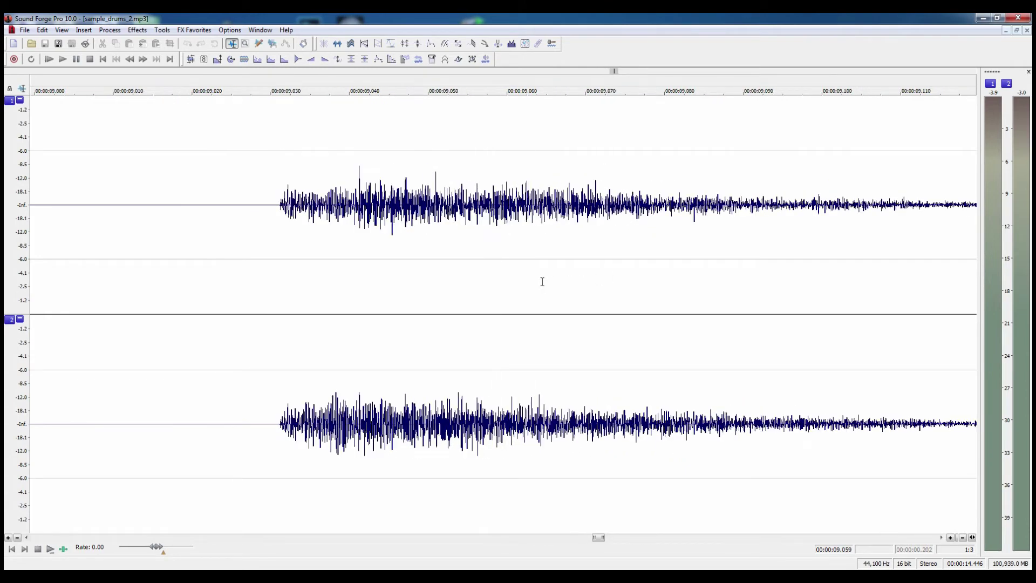
{"action": "scroll", "coordinate": [537, 280], "scroll_direction": "down", "scroll_amount": 3}
{"action": "scroll", "coordinate": [648, 300], "scroll_direction": "up", "scroll_amount": 3}
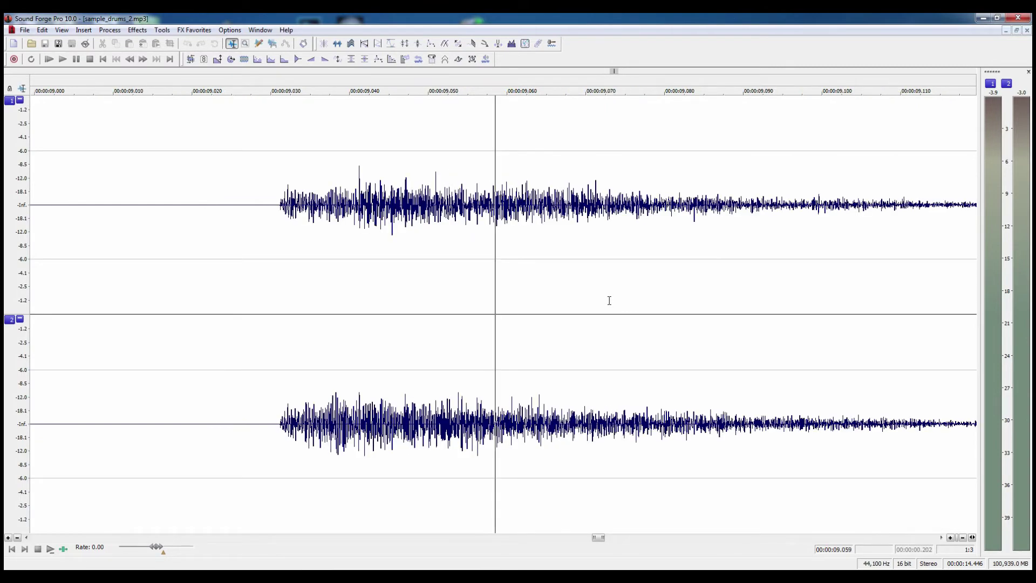
{"action": "scroll", "coordinate": [333, 268], "scroll_direction": "down", "scroll_amount": 2}
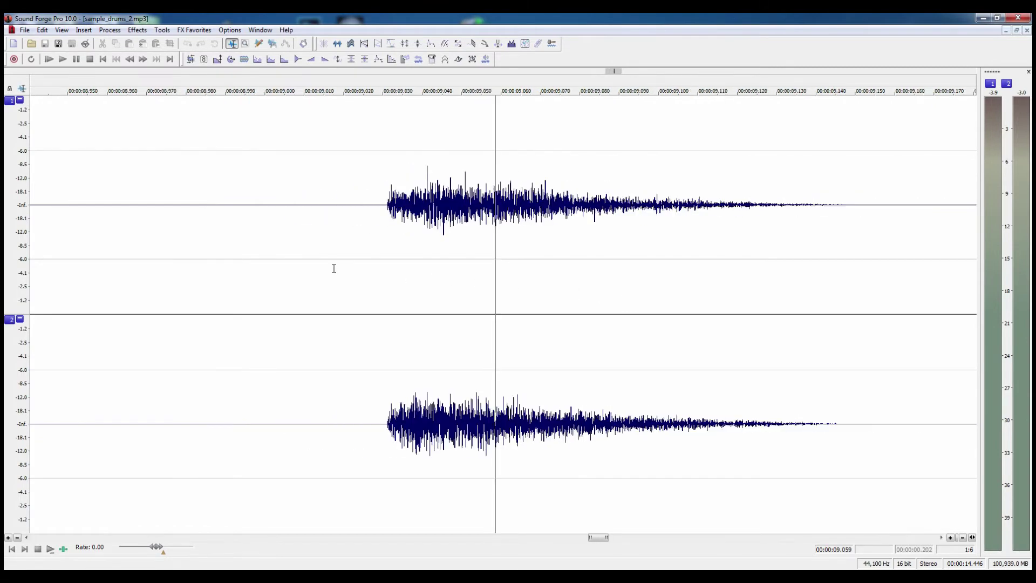
Select the whole short hit from about 9.027 to 9.176 s, play it, clear the selection and inspect its waveform.
{"action": "left_click_drag", "start_coordinate": [375, 277], "coordinate": [958, 304]}
{"action": "key", "text": "space"}
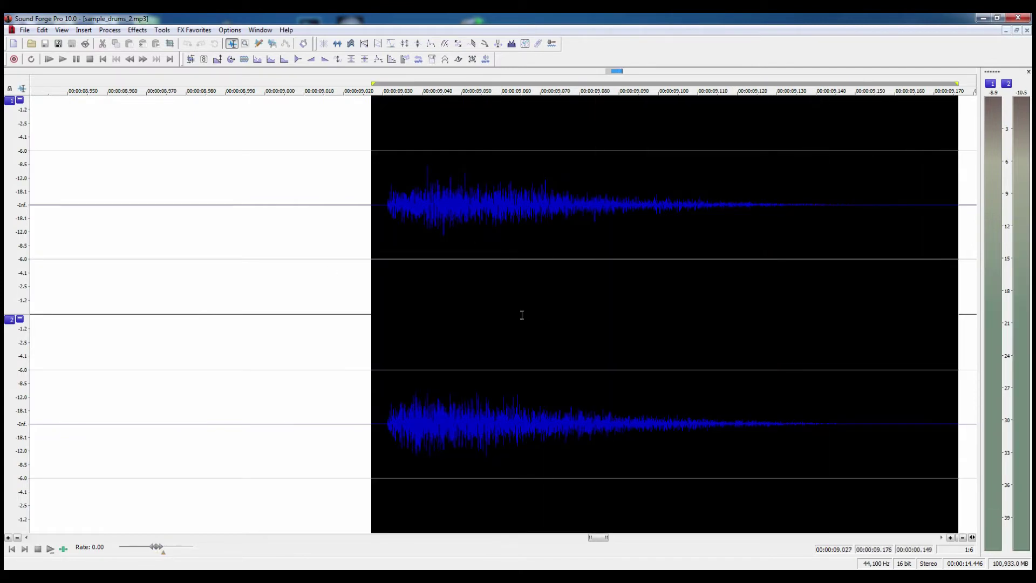
{"action": "left_click", "coordinate": [440, 303]}
{"action": "scroll", "coordinate": [486, 303], "scroll_direction": "up", "scroll_amount": 2}
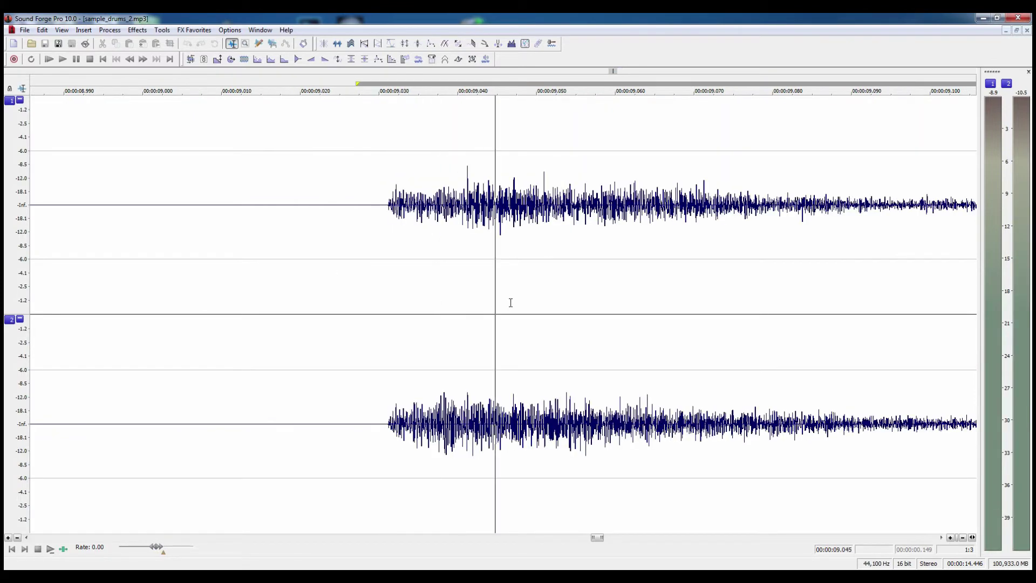
{"action": "scroll", "coordinate": [510, 303], "scroll_direction": "down", "scroll_amount": 1}
{"action": "scroll", "coordinate": [534, 301], "scroll_direction": "down", "scroll_amount": 3}
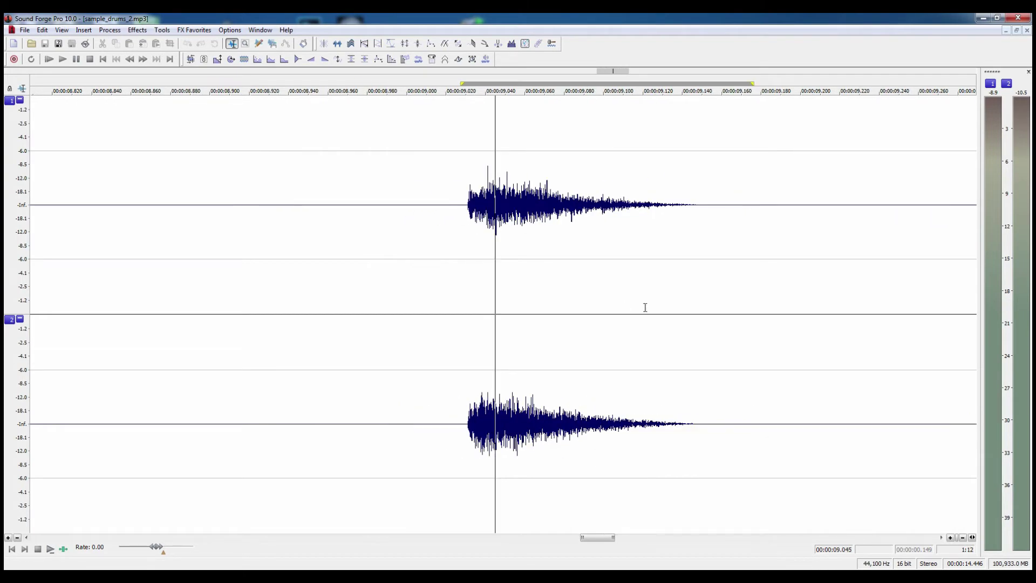
{"action": "scroll", "coordinate": [637, 305], "scroll_direction": "down", "scroll_amount": 2}
{"action": "scroll", "coordinate": [627, 300], "scroll_direction": "up", "scroll_amount": 1}
{"action": "scroll", "coordinate": [626, 301], "scroll_direction": "up", "scroll_amount": 2}
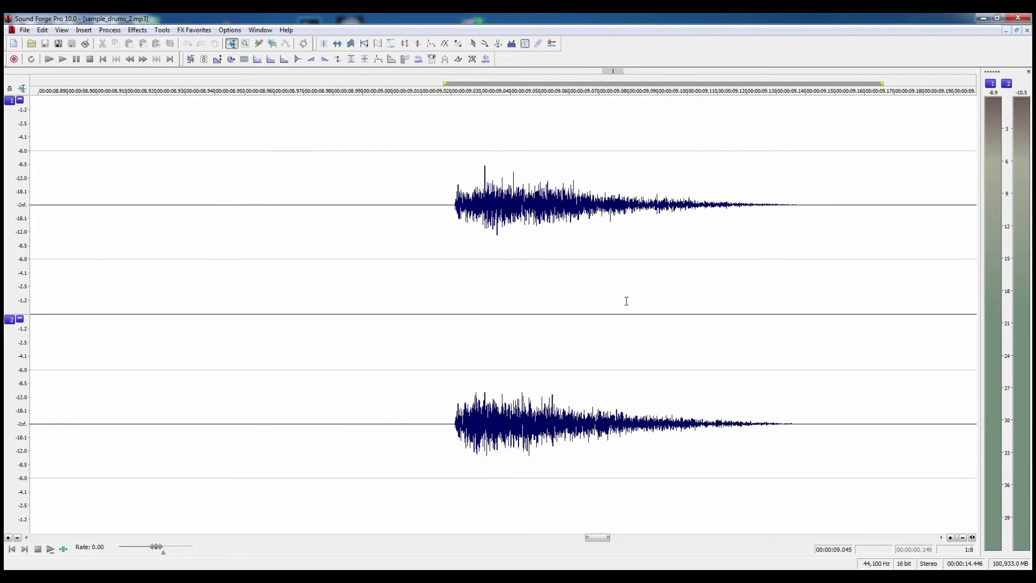
Copy the first group's last hit, from about 4.181 to 4.456 s, and paste it between the second and third groups.
{"action": "scroll", "coordinate": [626, 300], "scroll_direction": "down", "scroll_amount": 5}
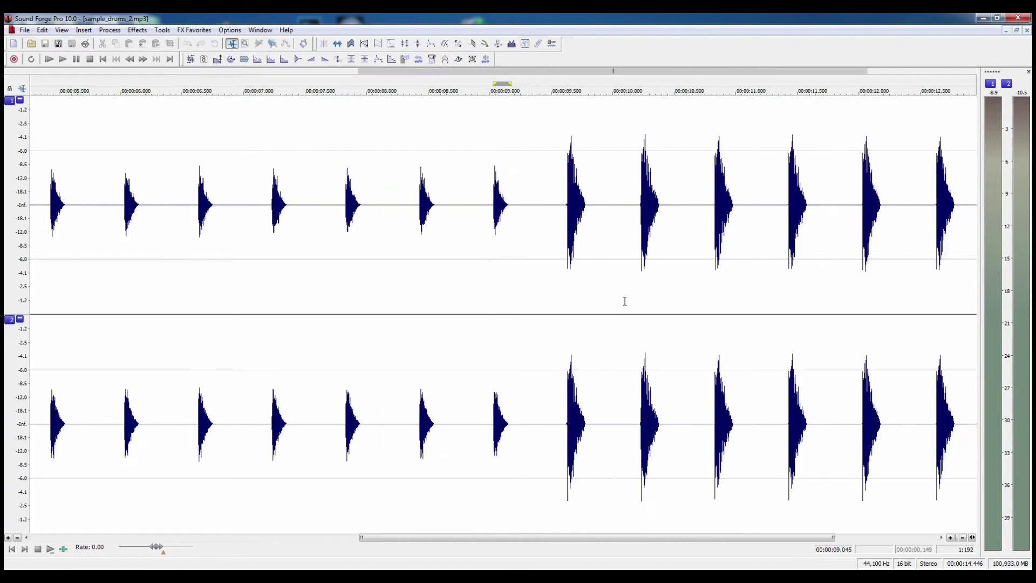
{"action": "scroll", "coordinate": [463, 283], "scroll_direction": "down", "scroll_amount": 2}
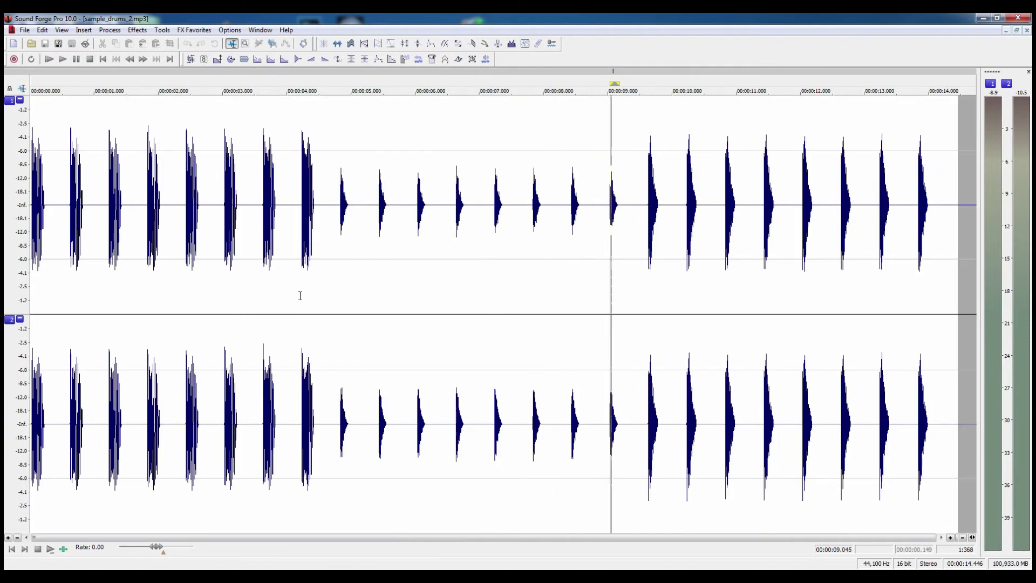
{"action": "left_click_drag", "start_coordinate": [298, 294], "coordinate": [316, 294]}
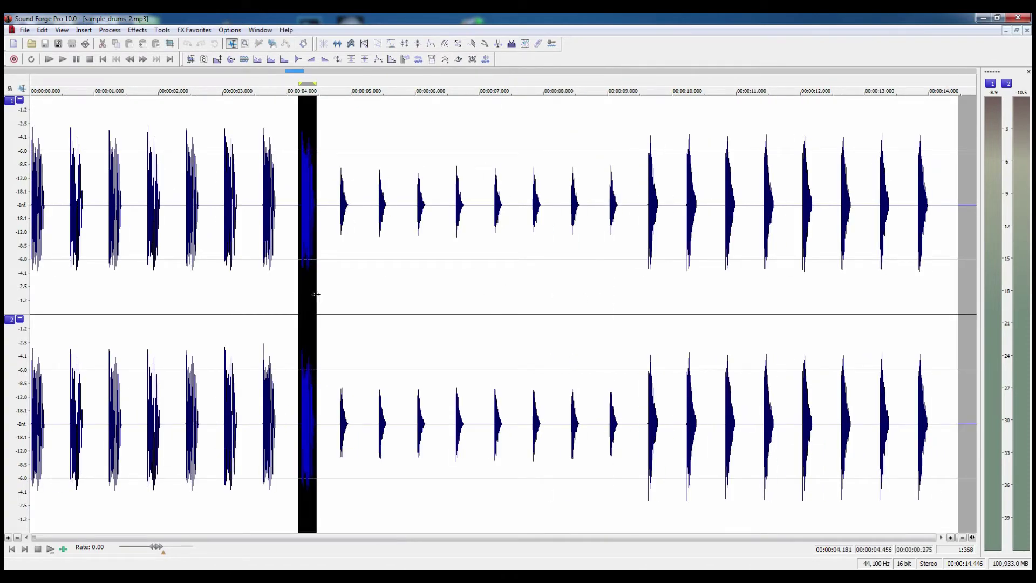
{"action": "key", "text": "ctrl+c"}
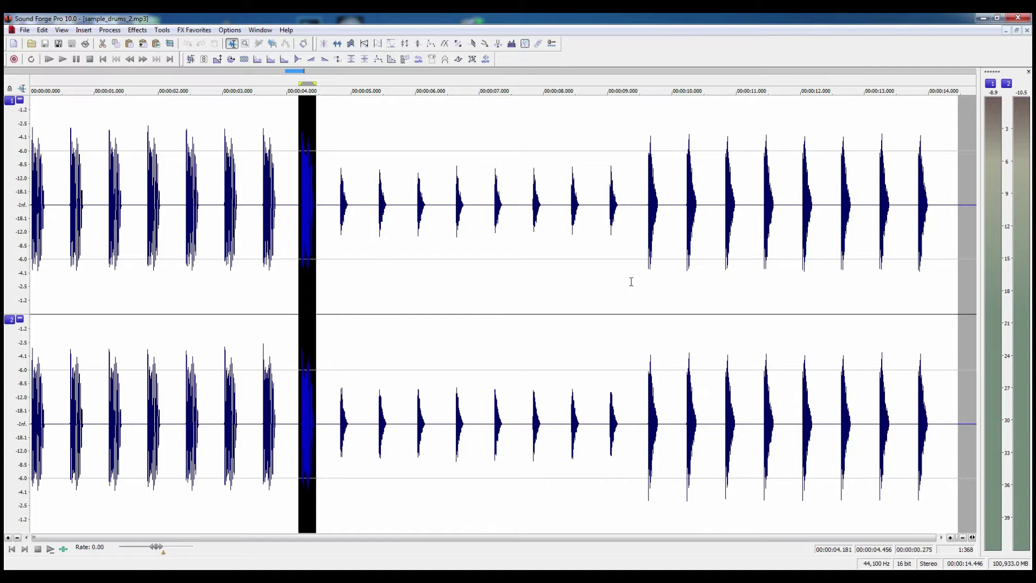
{"action": "left_click", "coordinate": [631, 281]}
{"action": "key", "text": "ctrl+v"}
Select about 0.242 s around the pasted hit, play it and clear the selection.
{"action": "scroll", "coordinate": [631, 281], "scroll_direction": "up", "scroll_amount": 6}
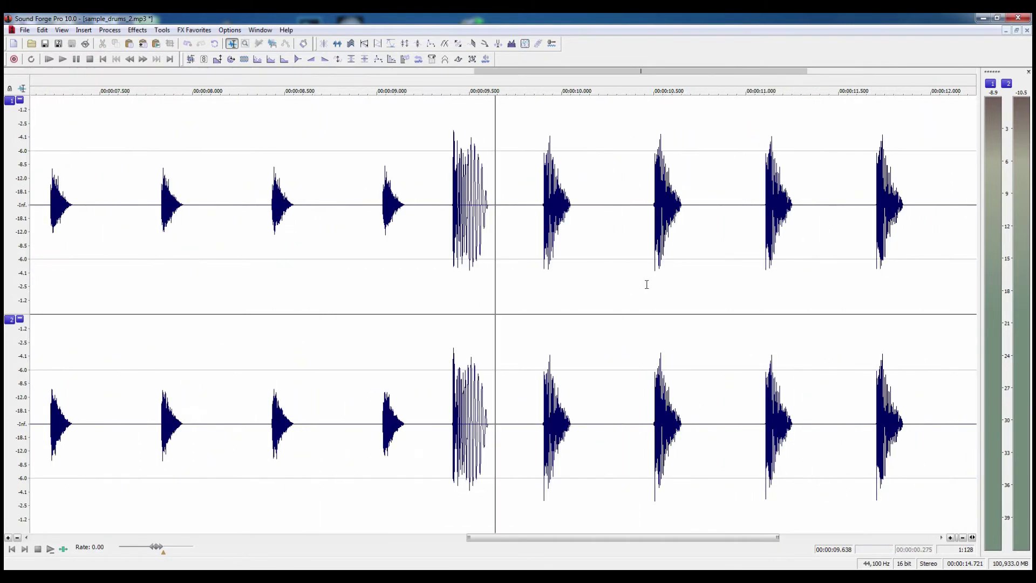
{"action": "scroll", "coordinate": [554, 276], "scroll_direction": "up", "scroll_amount": 2}
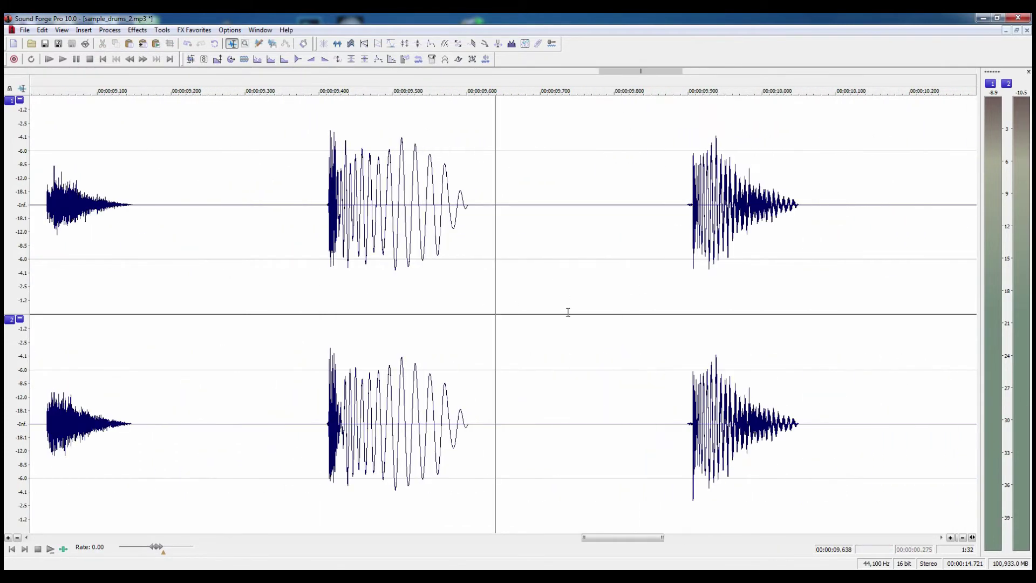
{"action": "left_click", "coordinate": [627, 537]}
{"action": "left_click_drag", "start_coordinate": [627, 538], "coordinate": [621, 538]}
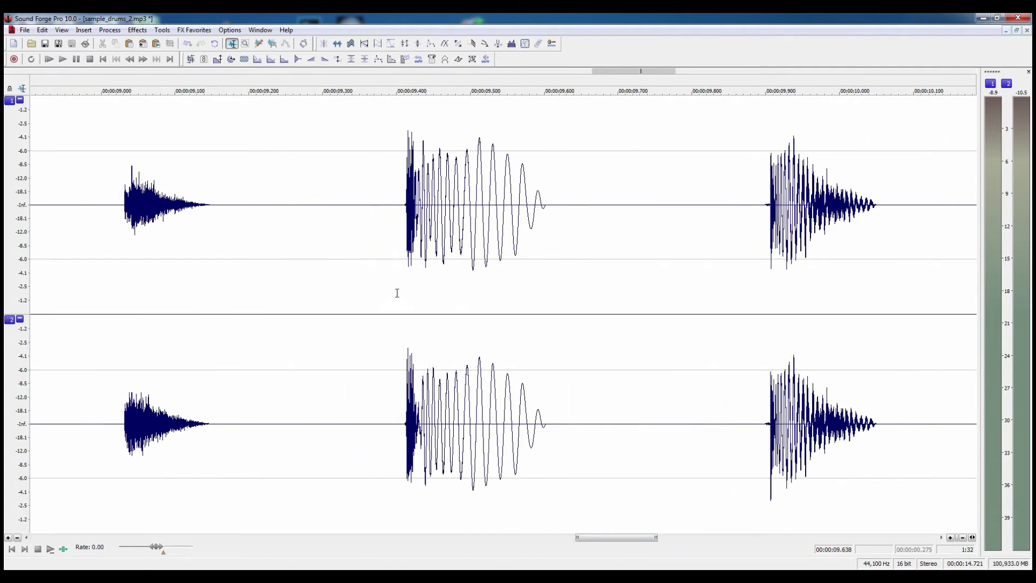
{"action": "left_click_drag", "start_coordinate": [396, 293], "coordinate": [575, 305]}
{"action": "key", "text": "space"}
{"action": "left_click", "coordinate": [461, 294]}
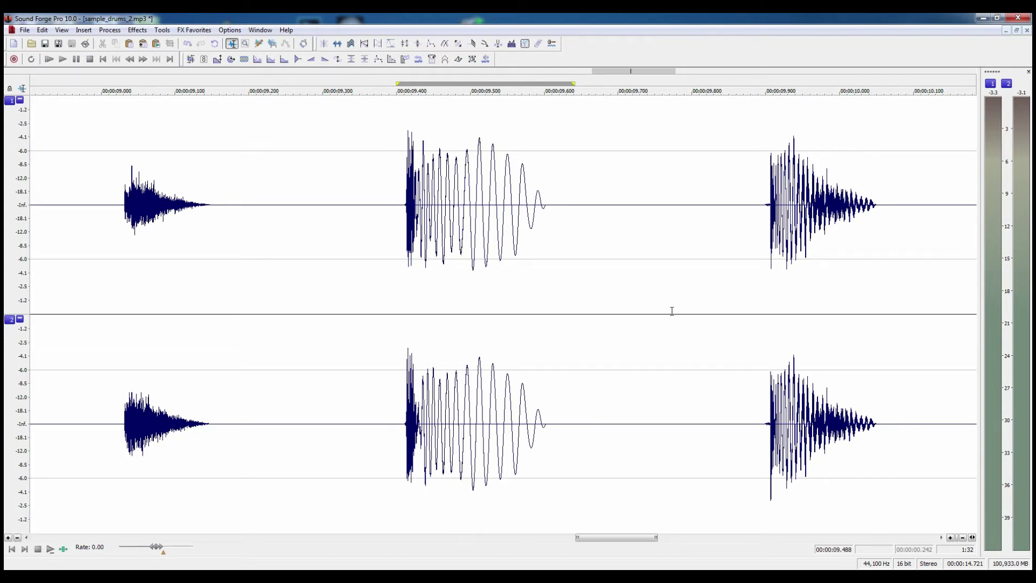
Select the third group's first hit from about 9.874 to 10.095 s, play it, clear the selection and inspect its waveform.
{"action": "left_click_drag", "start_coordinate": [746, 309], "coordinate": [910, 321]}
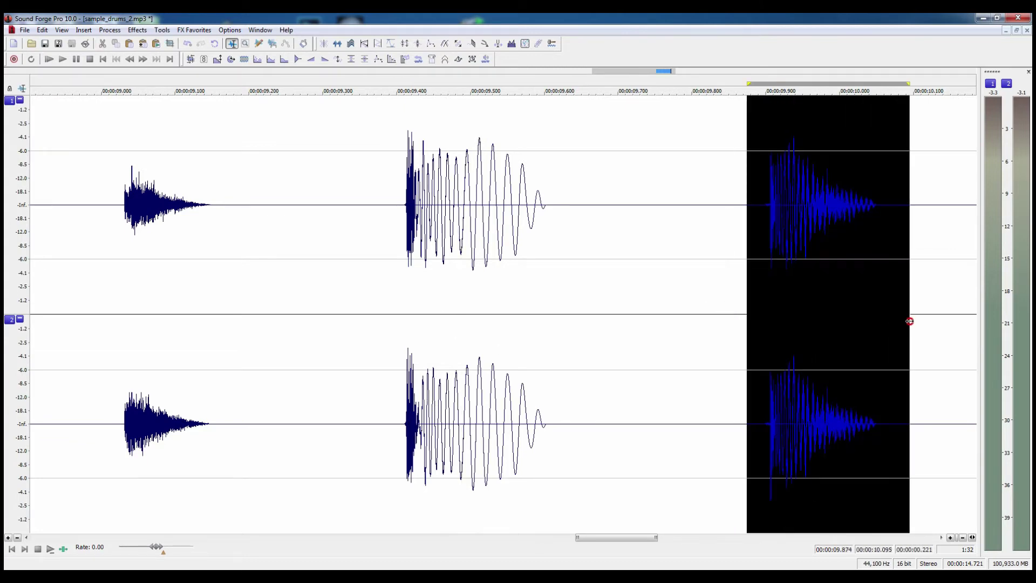
{"action": "left_click", "coordinate": [750, 331]}
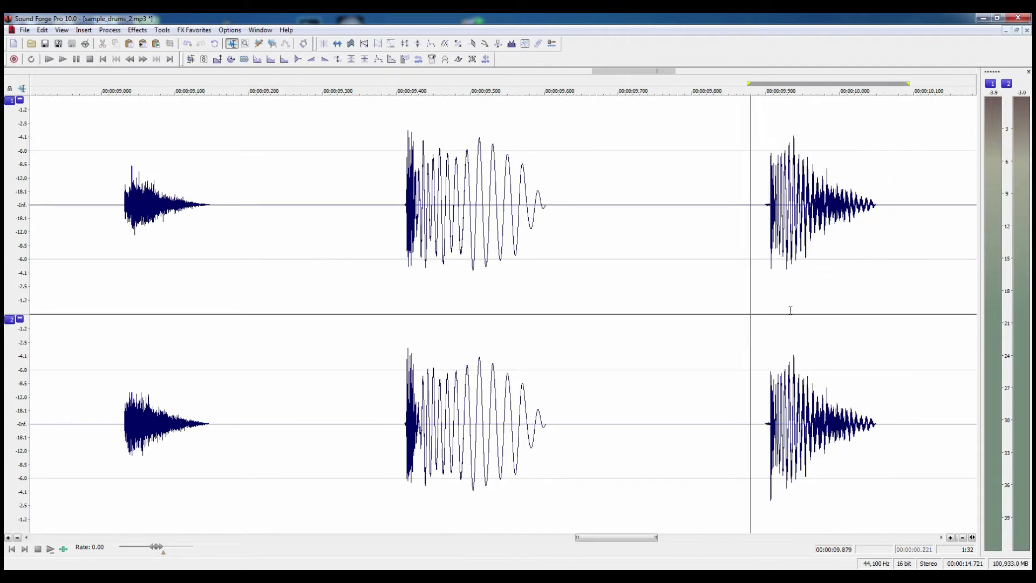
{"action": "left_click", "coordinate": [790, 310]}
{"action": "scroll", "coordinate": [625, 317], "scroll_direction": "up", "scroll_amount": 3}
{"action": "scroll", "coordinate": [562, 318], "scroll_direction": "down", "scroll_amount": 4}
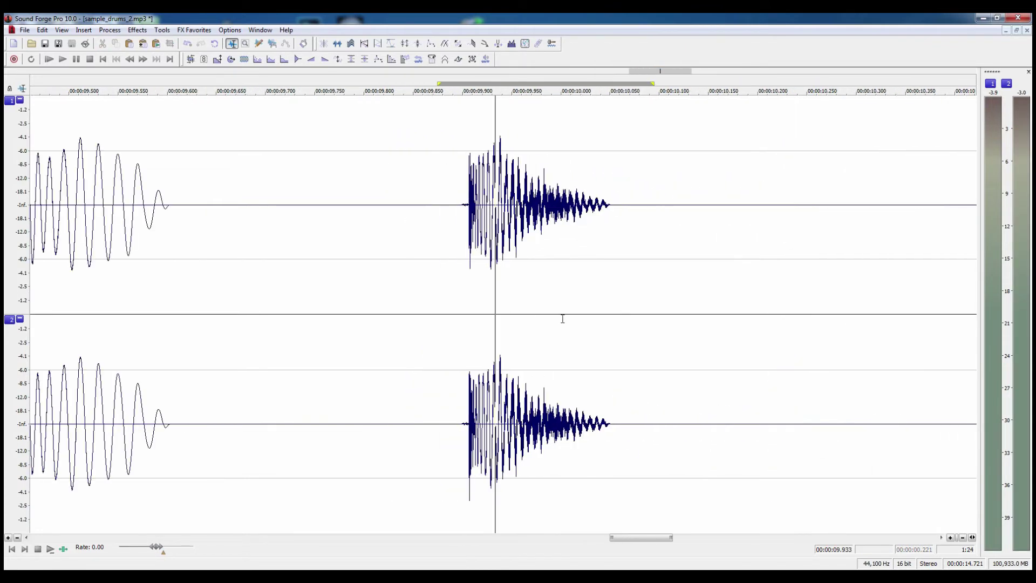
{"action": "scroll", "coordinate": [571, 338], "scroll_direction": "up", "scroll_amount": 1}
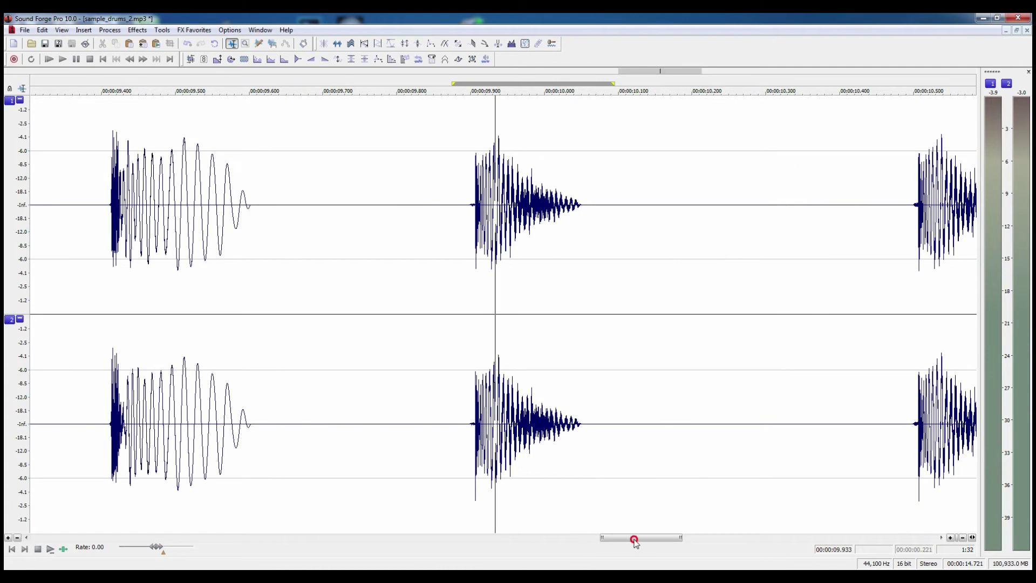
Place the cursor in the attack of the short hit before the pasted one, at about 9.046 s and at its onset, 9.030 s.
{"action": "left_click_drag", "start_coordinate": [633, 539], "coordinate": [614, 538]}
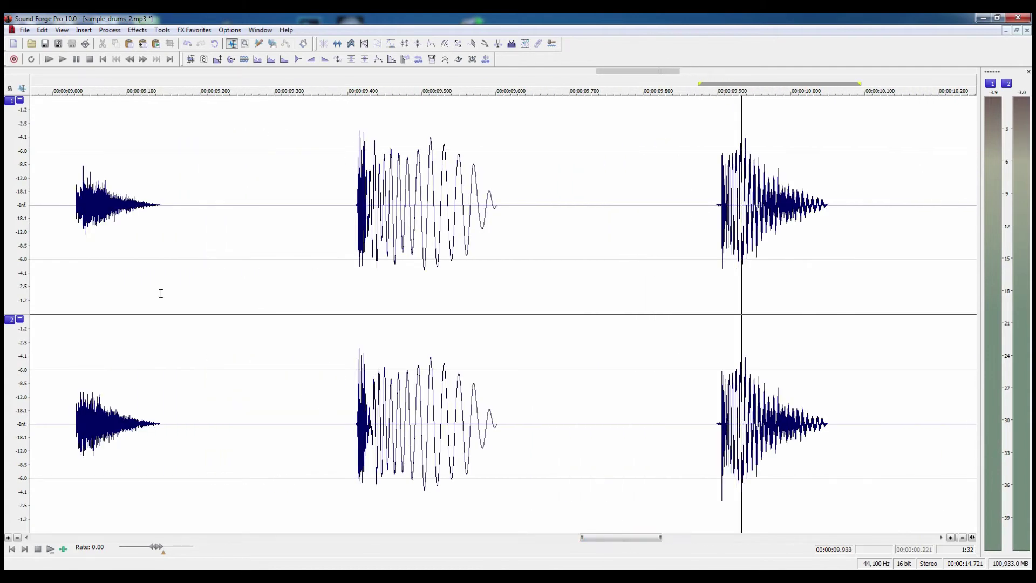
{"action": "left_click", "coordinate": [86, 296]}
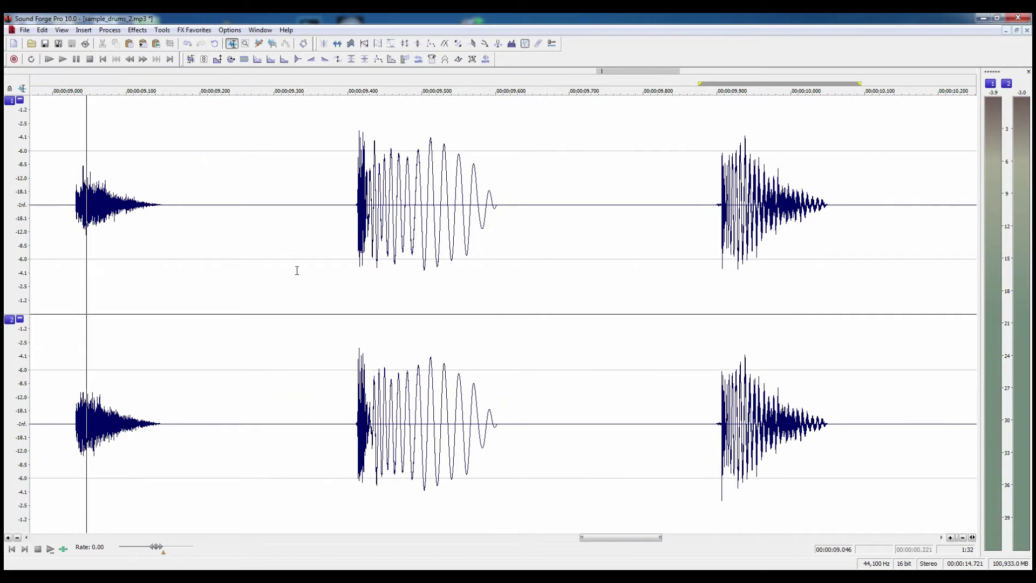
{"action": "left_click", "coordinate": [75, 324]}
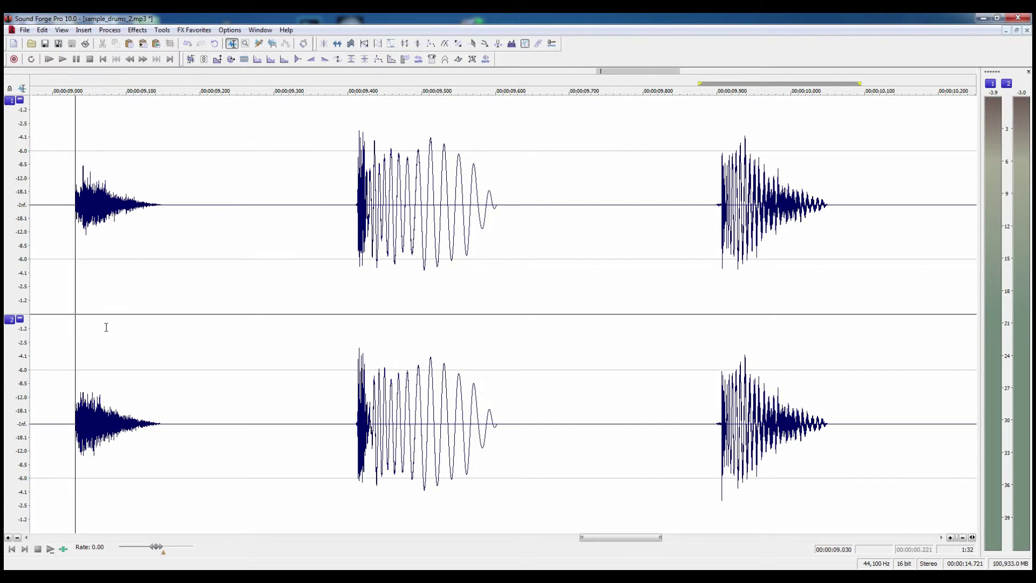
Select about 0.083 s of the short hit's tail, replace it with a 0.141 s selection of the whole hit, and clear it.
{"action": "left_click_drag", "start_coordinate": [106, 321], "coordinate": [167, 327]}
{"action": "left_click", "coordinate": [125, 333]}
{"action": "left_click", "coordinate": [81, 341]}
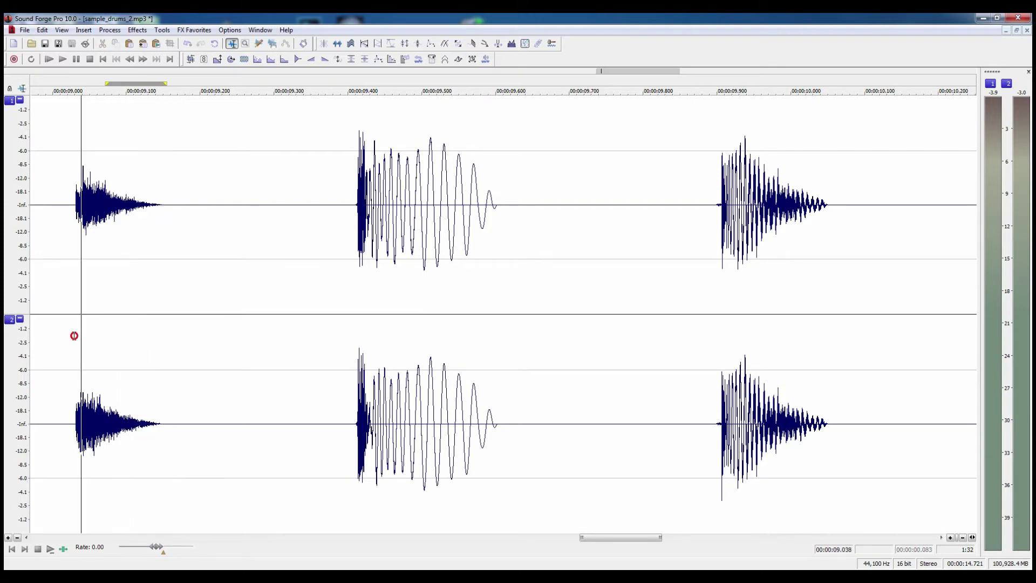
{"action": "left_click_drag", "start_coordinate": [74, 336], "coordinate": [178, 343]}
{"action": "left_click", "coordinate": [268, 345]}
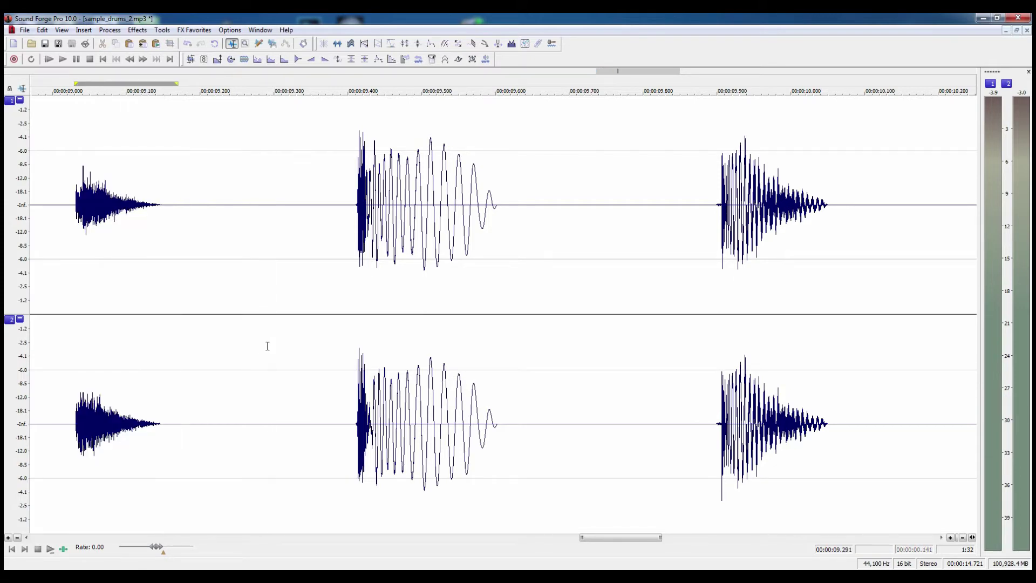
Open the audio file sample_drums from the ImPULSE folder.
{"action": "key", "text": "ctrl+o"}
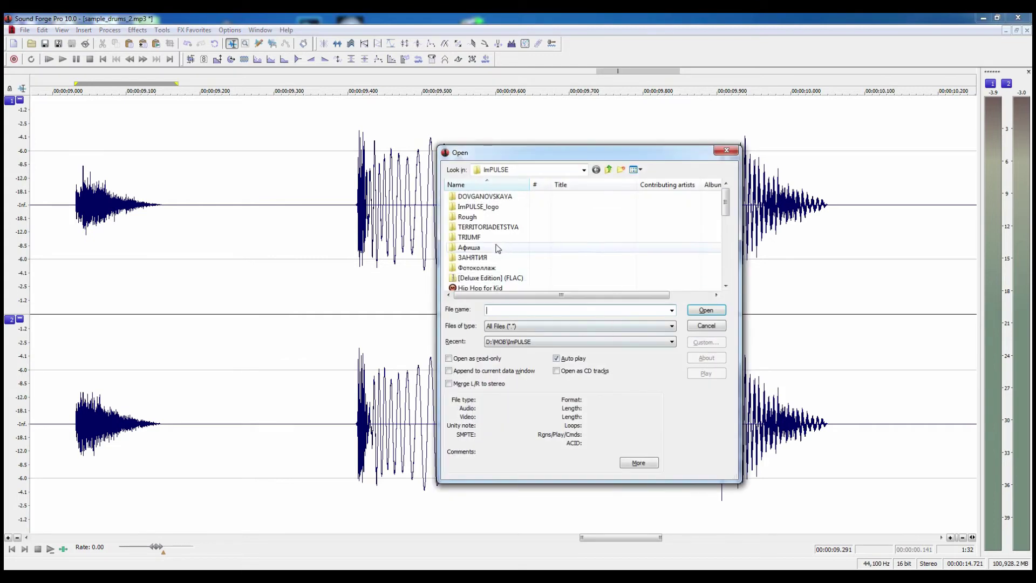
{"action": "left_click", "coordinate": [482, 248]}
{"action": "scroll", "coordinate": [483, 250], "scroll_direction": "down", "scroll_amount": 6}
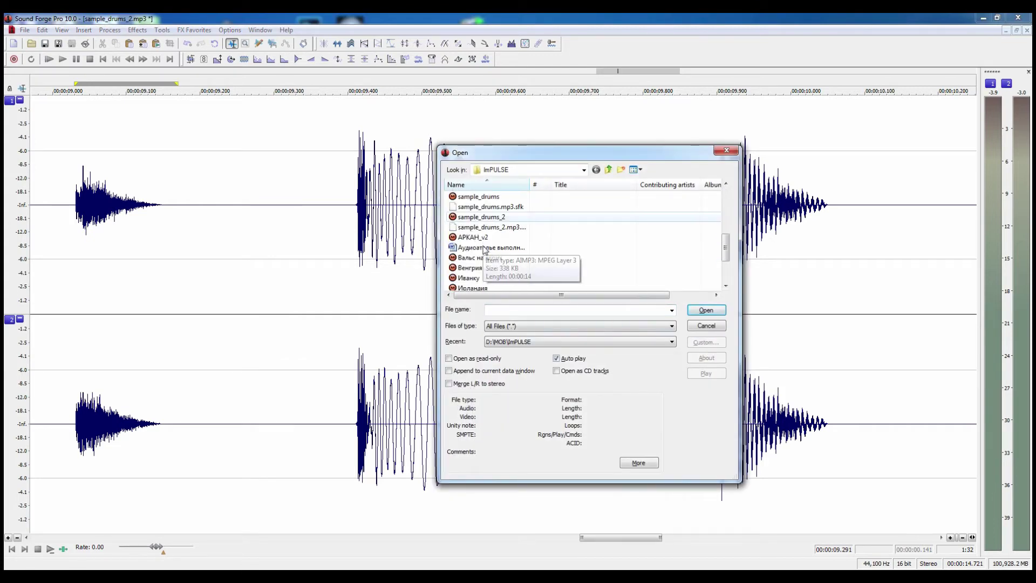
{"action": "scroll", "coordinate": [501, 247], "scroll_direction": "up", "scroll_amount": 1}
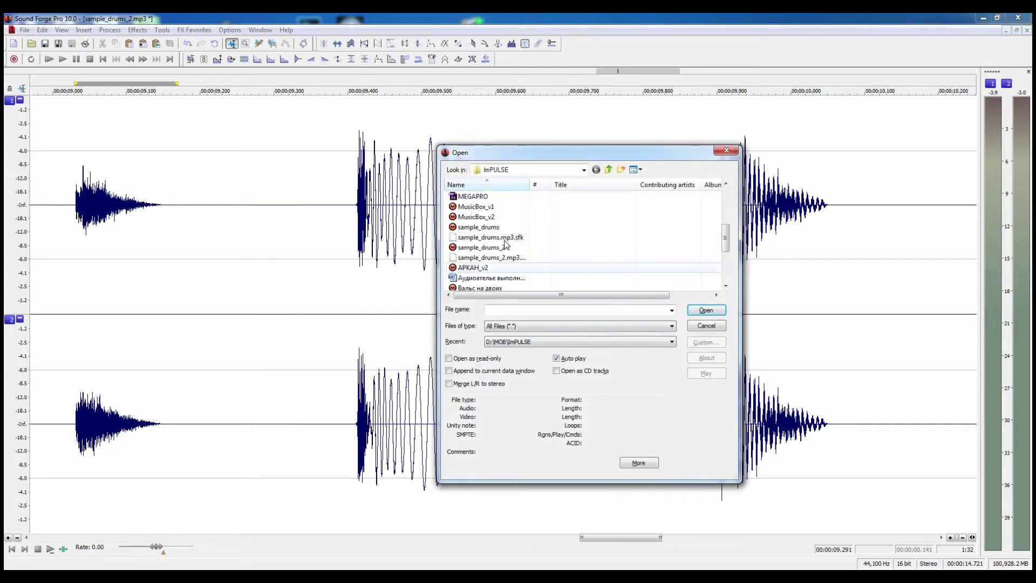
{"action": "left_click", "coordinate": [494, 227]}
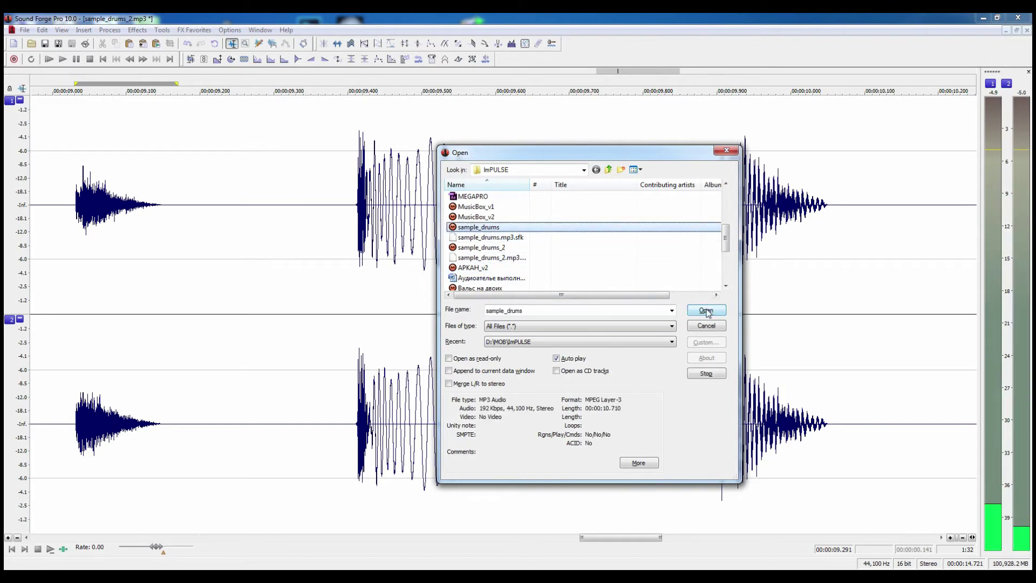
{"action": "left_click", "coordinate": [706, 310]}
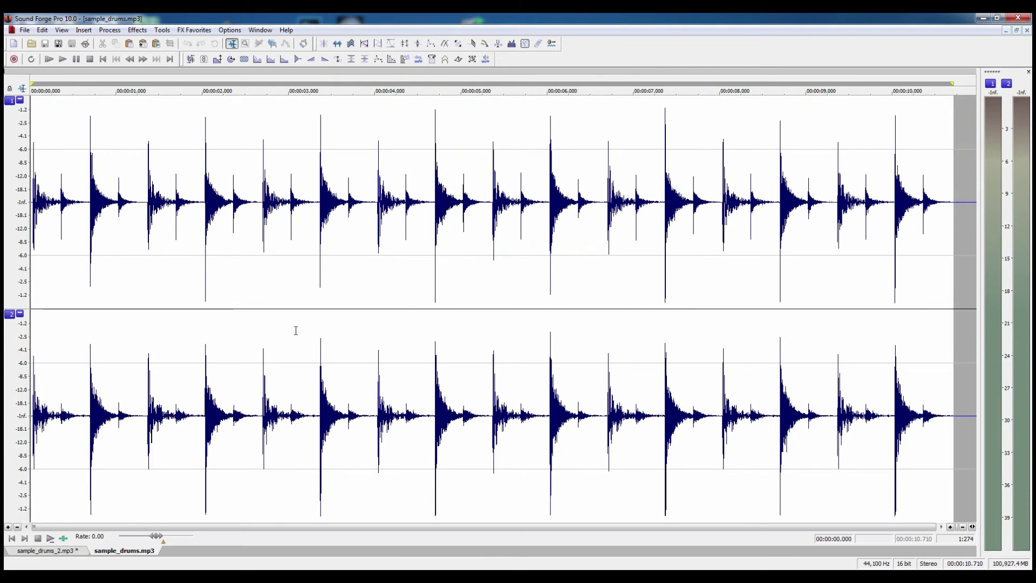
Examine the drum hits around 2 s and place the cursor at the onset of the hit at about 2.697 s.
{"action": "left_click", "coordinate": [203, 305]}
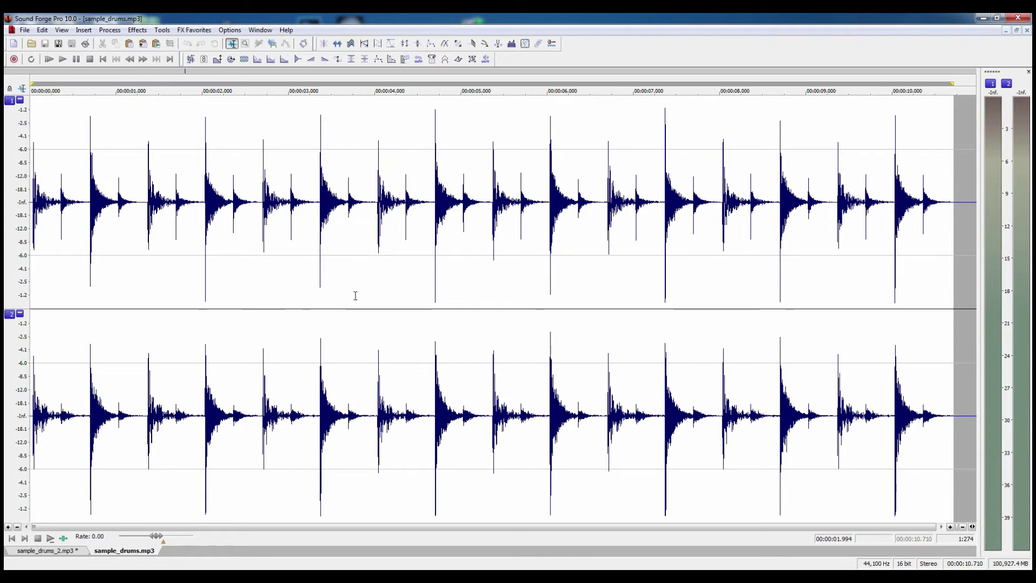
{"action": "scroll", "coordinate": [368, 293], "scroll_direction": "up", "scroll_amount": 3}
{"action": "scroll", "coordinate": [562, 297], "scroll_direction": "up", "scroll_amount": 2}
{"action": "scroll", "coordinate": [545, 293], "scroll_direction": "down", "scroll_amount": 2}
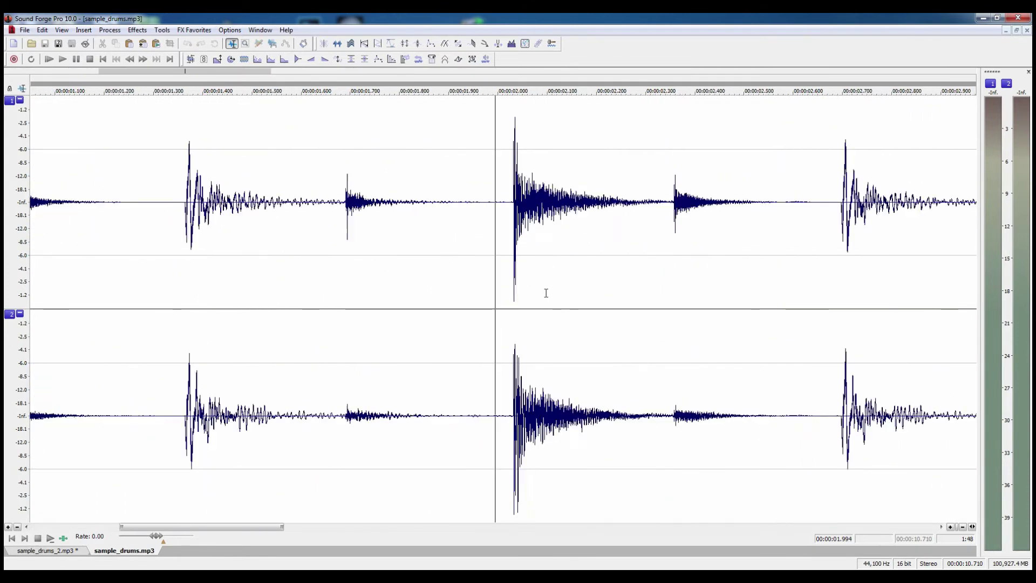
{"action": "left_click", "coordinate": [668, 280]}
{"action": "scroll", "coordinate": [701, 317], "scroll_direction": "up", "scroll_amount": 3}
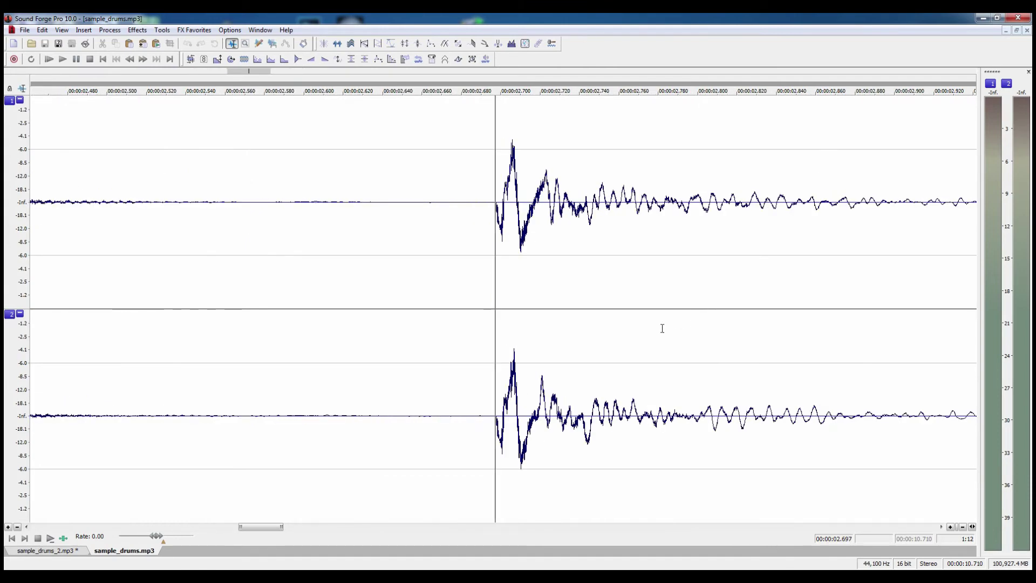
Play the drum pattern from about 1.347 s through the loud hit near 2 s and stop playback.
{"action": "scroll", "coordinate": [662, 328], "scroll_direction": "down", "scroll_amount": 4}
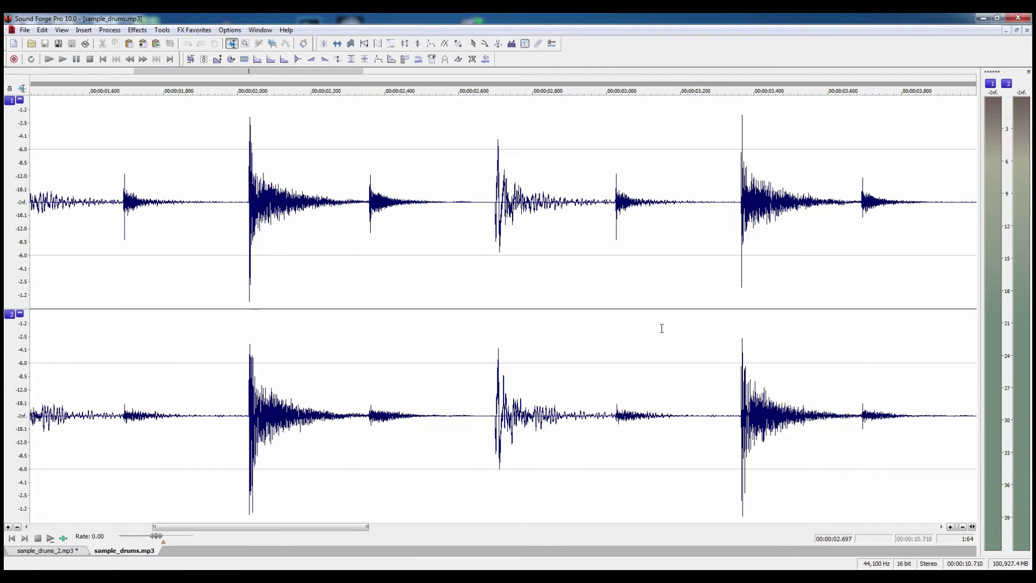
{"action": "left_click", "coordinate": [246, 276]}
{"action": "key", "text": "space"}
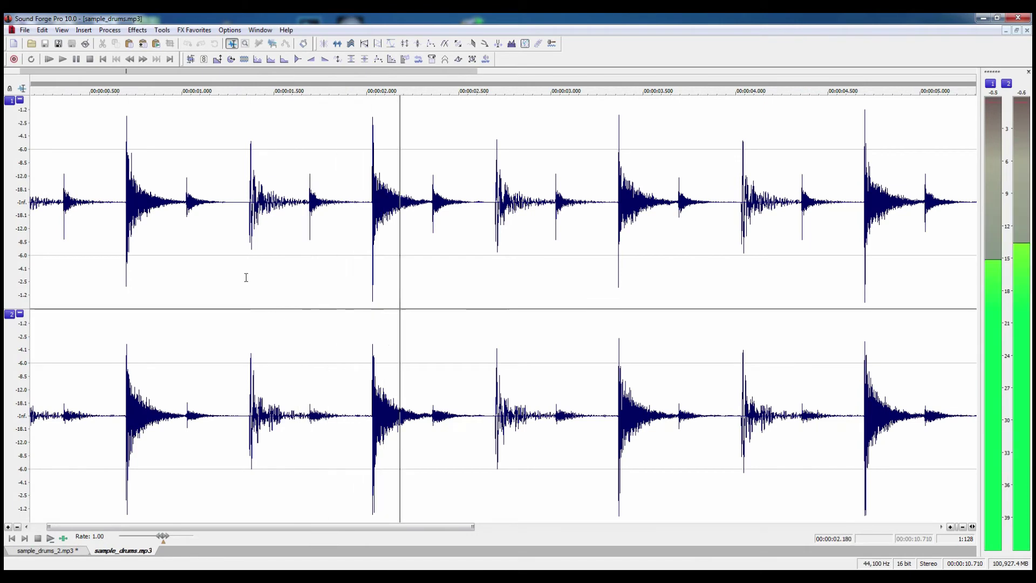
{"action": "key", "text": "space"}
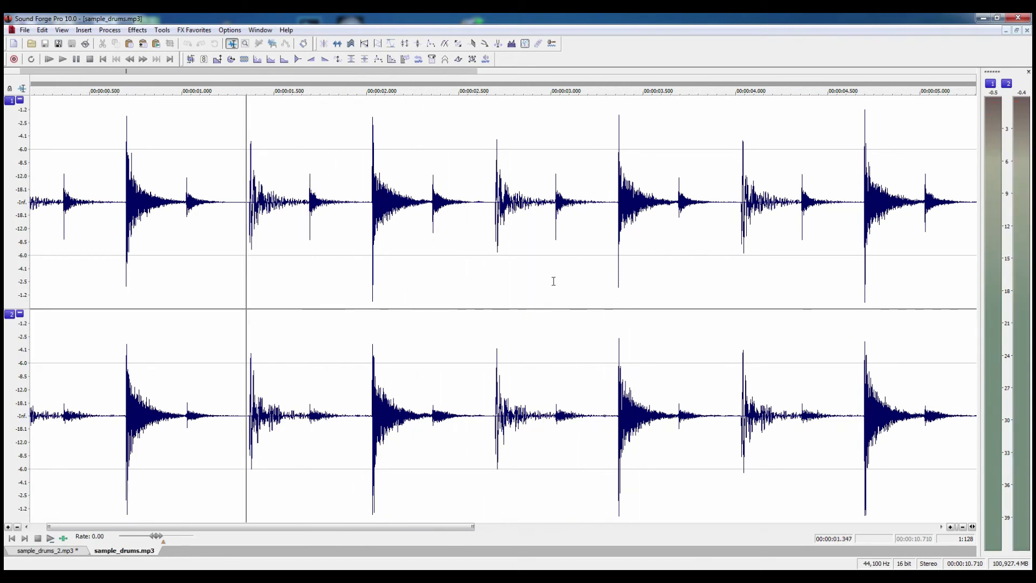
Place the cursor just before the onset of the low drum hit, at about 2.693 s.
{"action": "left_click", "coordinate": [495, 287]}
{"action": "scroll", "coordinate": [495, 287], "scroll_direction": "up", "scroll_amount": 2}
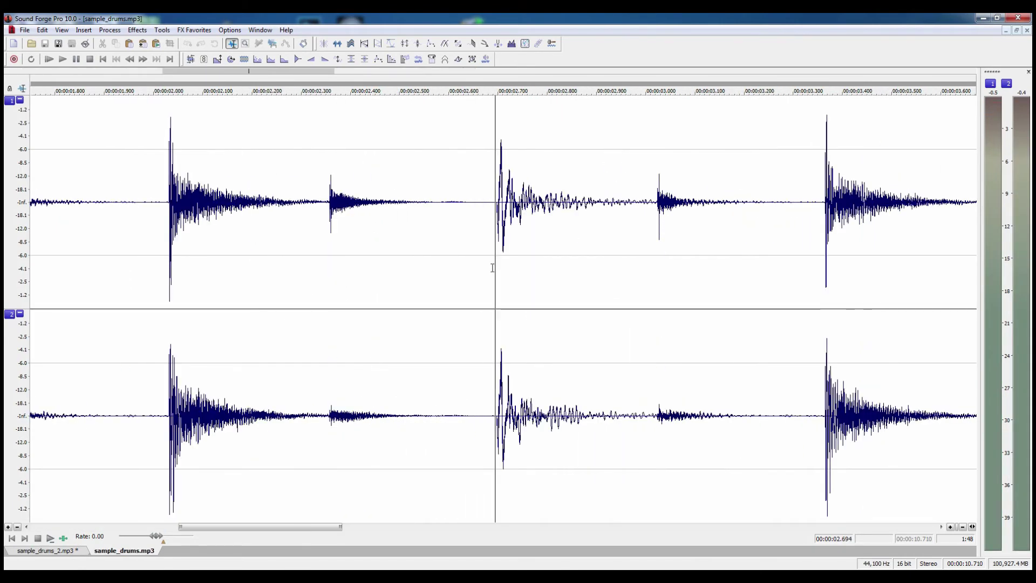
{"action": "left_click", "coordinate": [491, 270]}
{"action": "scroll", "coordinate": [495, 286], "scroll_direction": "up", "scroll_amount": 1}
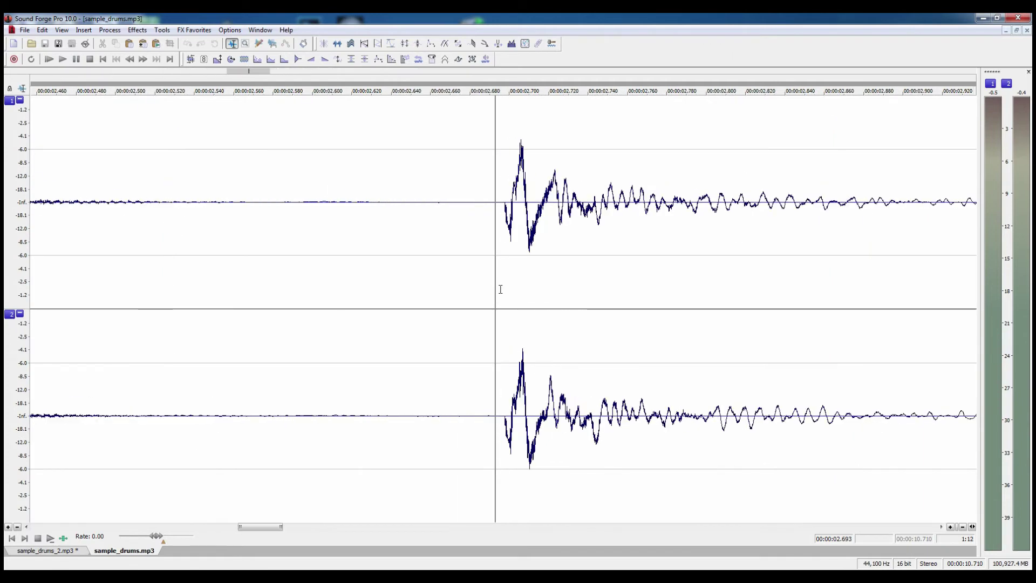
Select the whole low drum hit from about 2.693 s to 3.024 s, play it, and clear the selection.
{"action": "left_click", "coordinate": [497, 284]}
{"action": "left_click_drag", "start_coordinate": [495, 282], "coordinate": [740, 291]}
{"action": "scroll", "coordinate": [629, 289], "scroll_direction": "up", "scroll_amount": 2}
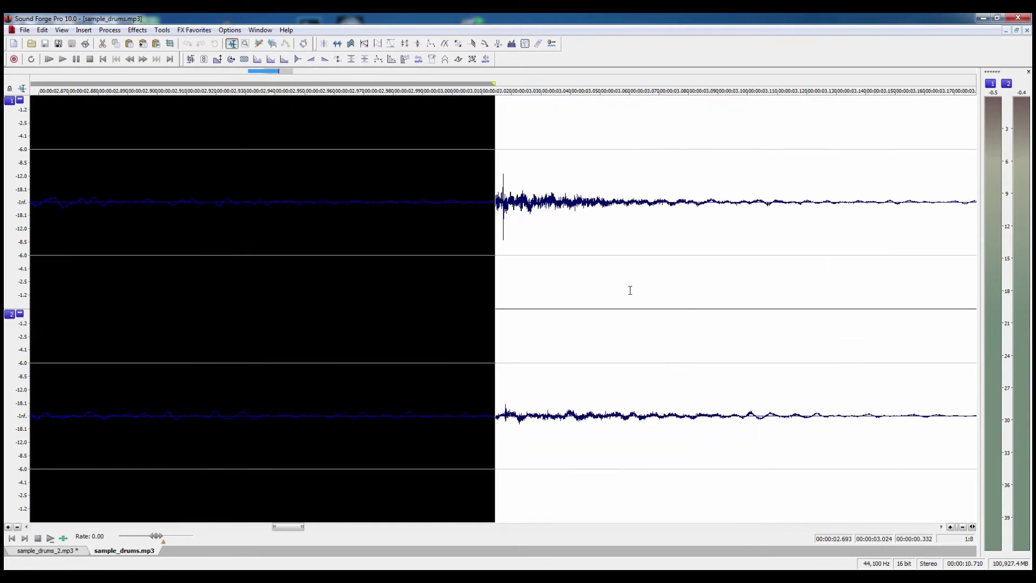
{"action": "scroll", "coordinate": [641, 289], "scroll_direction": "down", "scroll_amount": 1}
{"action": "key", "text": "space"}
{"action": "left_click", "coordinate": [293, 285]}
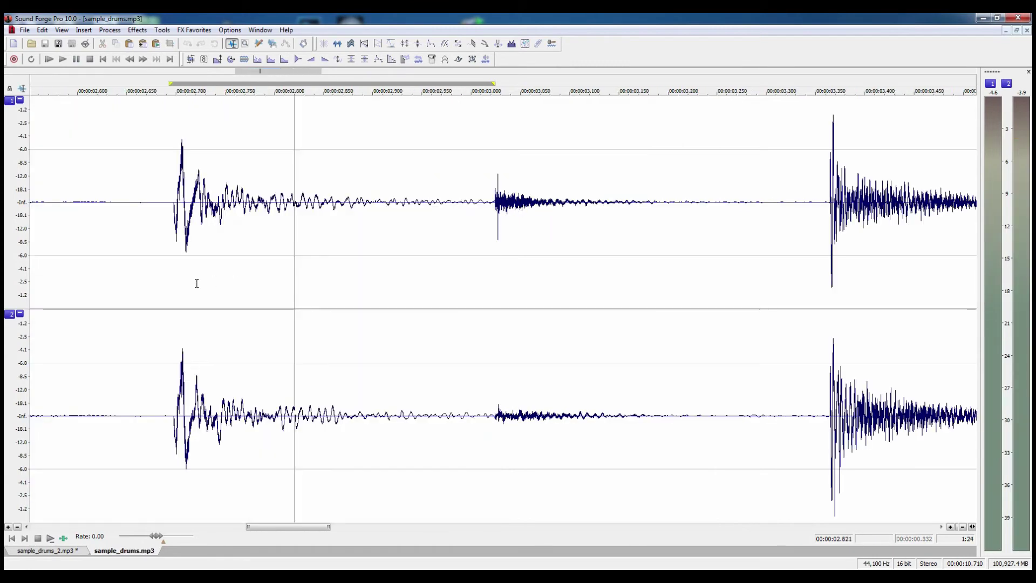
Select about 0.046 s of the silence before the low hit, from about 2.651 s to its onset at 2.697 s.
{"action": "left_click", "coordinate": [169, 283]}
{"action": "scroll", "coordinate": [227, 275], "scroll_direction": "up", "scroll_amount": 2}
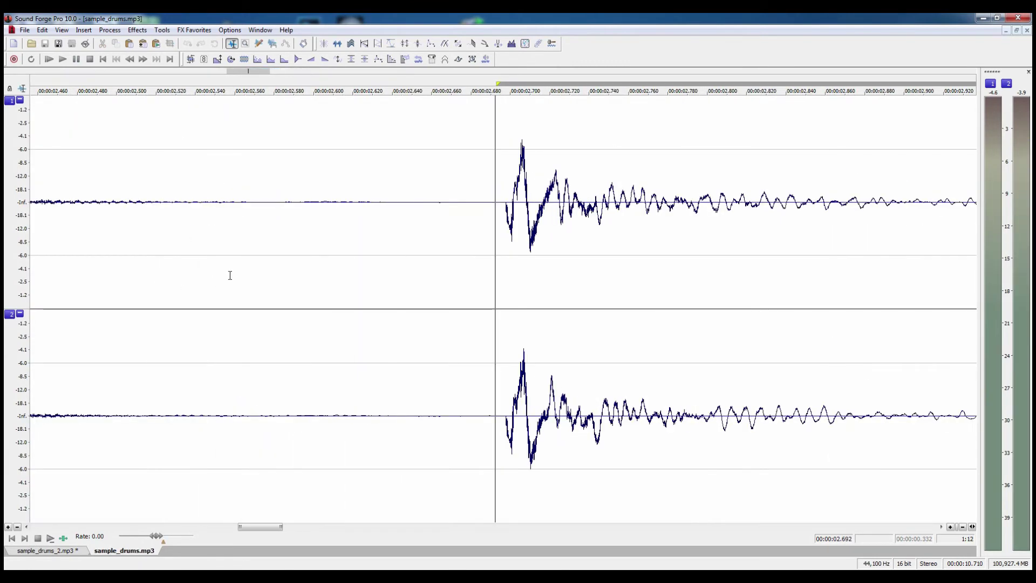
{"action": "scroll", "coordinate": [609, 294], "scroll_direction": "up", "scroll_amount": 2}
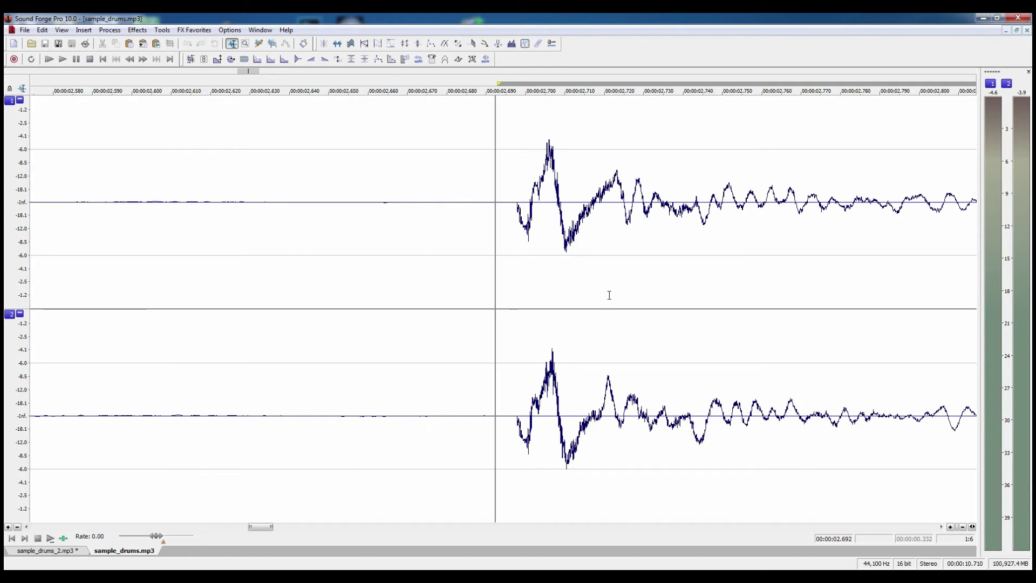
{"action": "left_click_drag", "start_coordinate": [513, 268], "coordinate": [332, 283]}
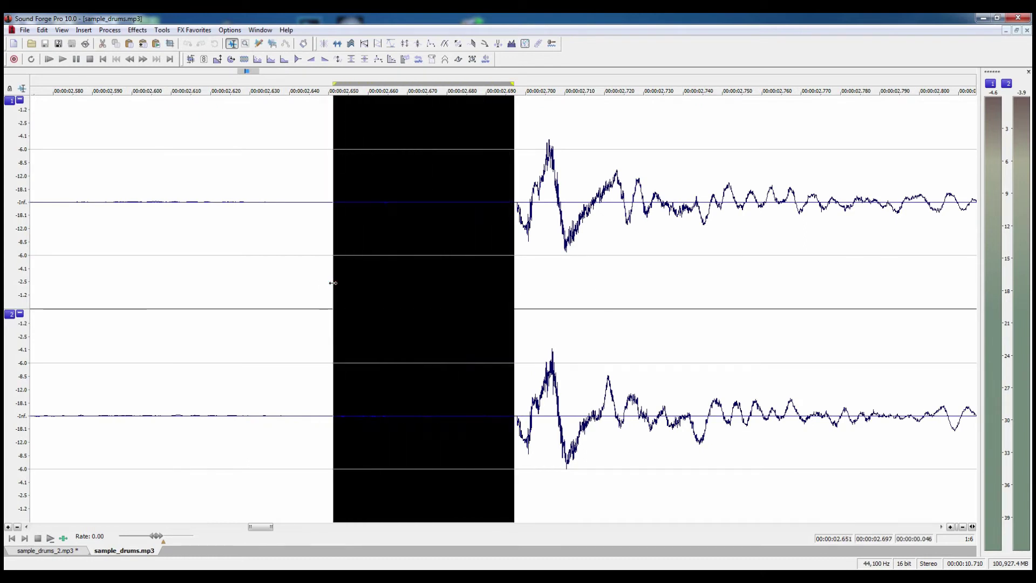
Place the cursor in the low hit's attack at about 2.709 s and examine the waveform around its onset.
{"action": "left_click", "coordinate": [561, 288]}
{"action": "scroll", "coordinate": [610, 308], "scroll_direction": "up", "scroll_amount": 1}
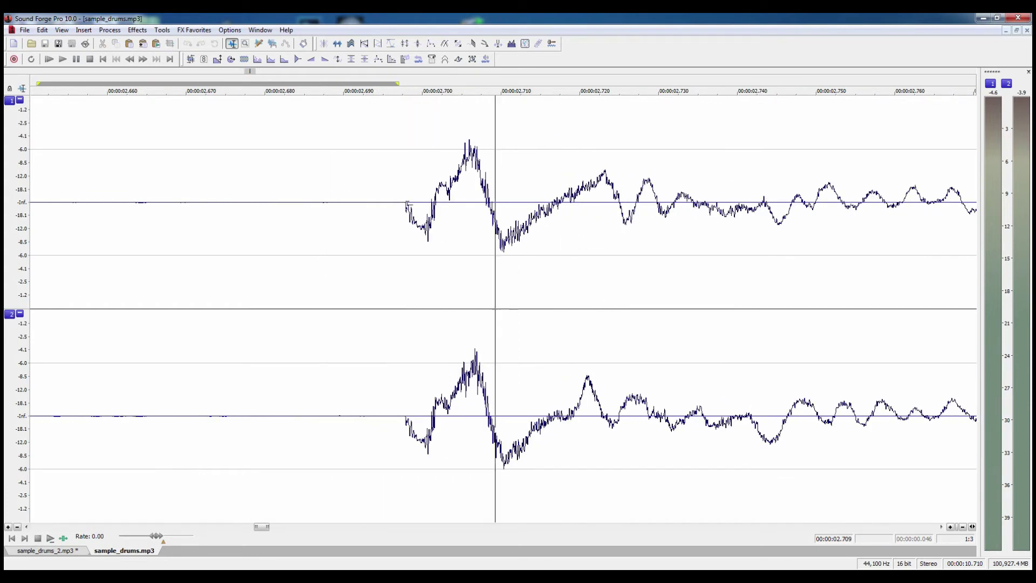
{"action": "scroll", "coordinate": [416, 202], "scroll_direction": "down", "scroll_amount": 3}
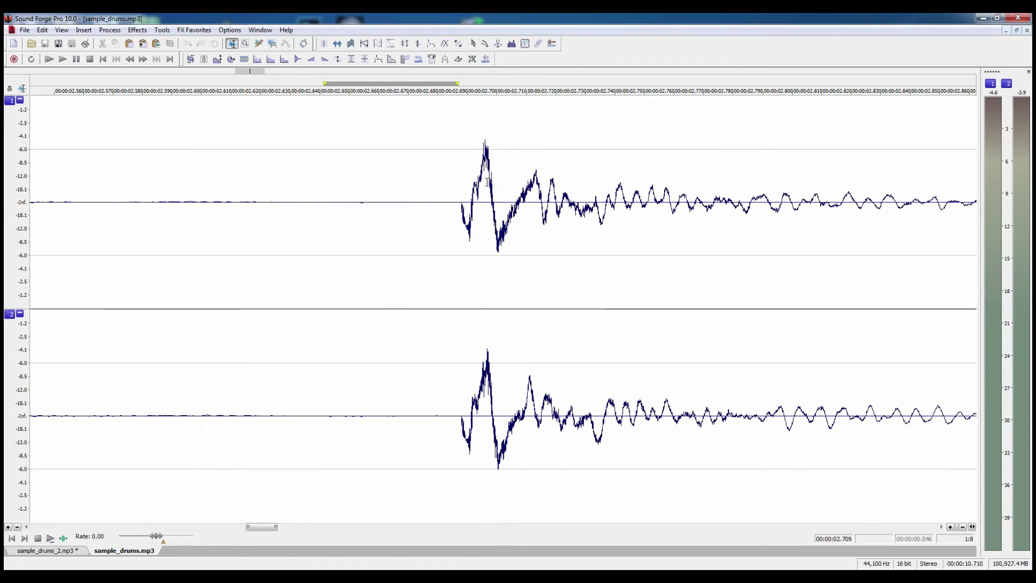
{"action": "scroll", "coordinate": [411, 152], "scroll_direction": "up", "scroll_amount": 3}
{"action": "scroll", "coordinate": [439, 185], "scroll_direction": "down", "scroll_amount": 3}
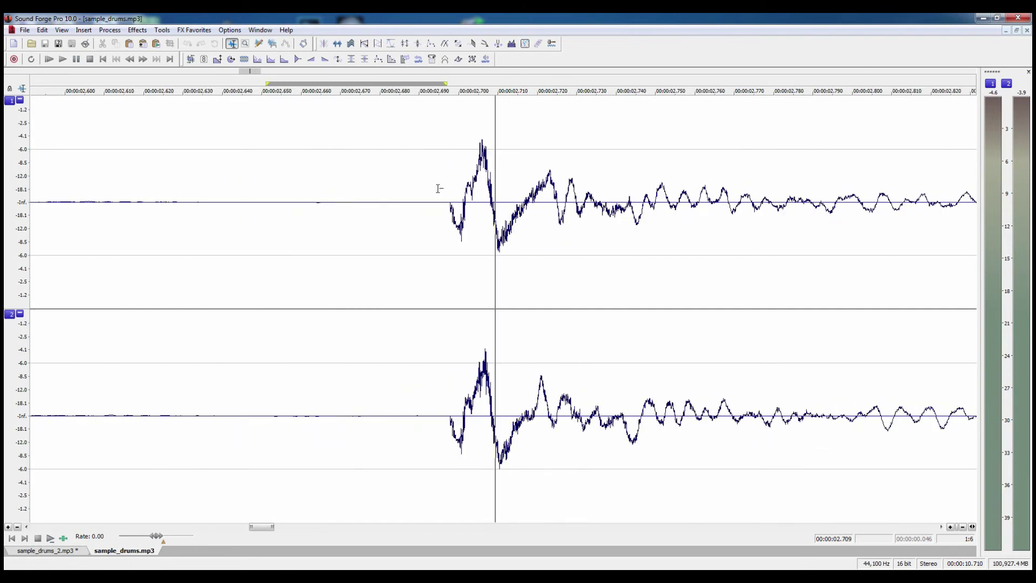
{"action": "scroll", "coordinate": [596, 242], "scroll_direction": "down", "scroll_amount": 1}
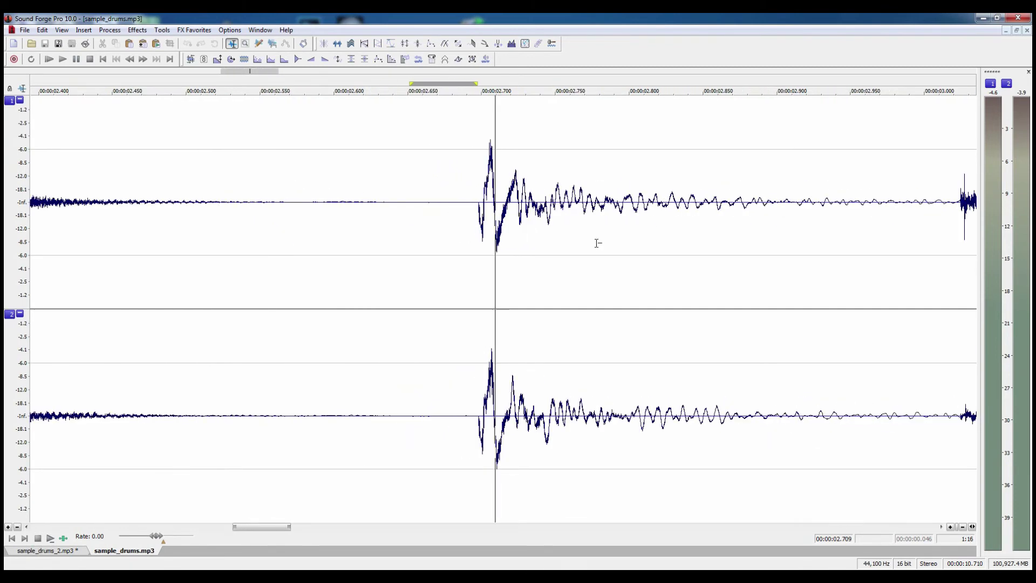
Select the low hit's attack, about 0.025 s long, from about 2.692 s to 2.717 s.
{"action": "left_click", "coordinate": [471, 303]}
{"action": "scroll", "coordinate": [616, 306], "scroll_direction": "up", "scroll_amount": 1}
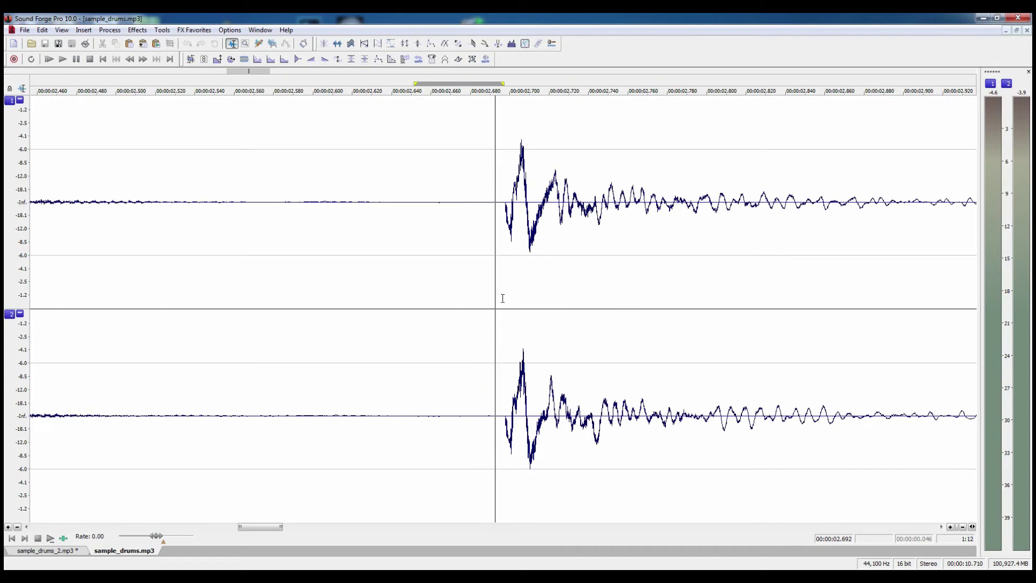
{"action": "left_click_drag", "start_coordinate": [495, 295], "coordinate": [543, 297]}
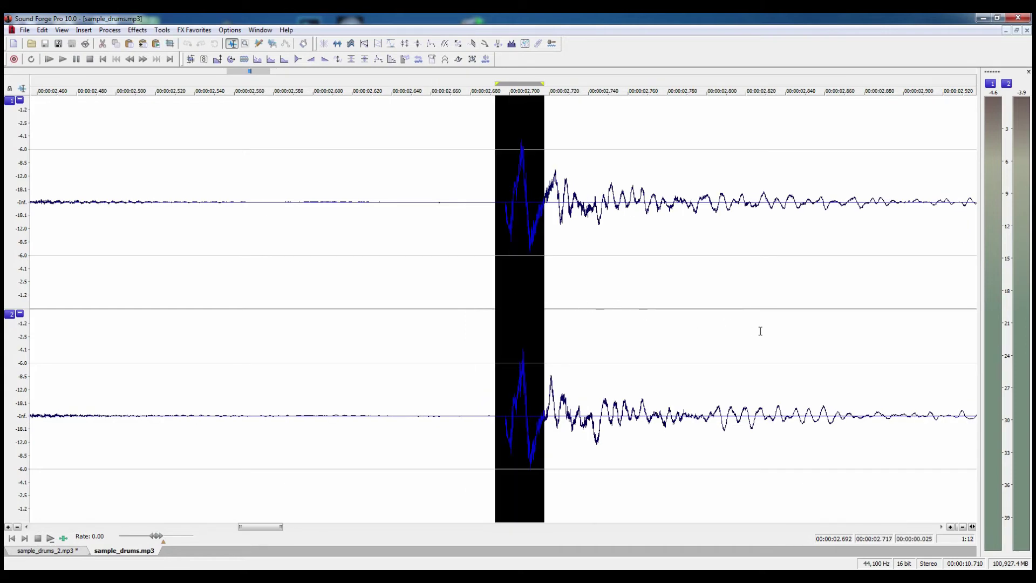
Replace the attack selection with a longer one of about 0.031 s starting just before the hit's onset.
{"action": "left_click", "coordinate": [557, 278]}
{"action": "scroll", "coordinate": [562, 279], "scroll_direction": "up", "scroll_amount": 1}
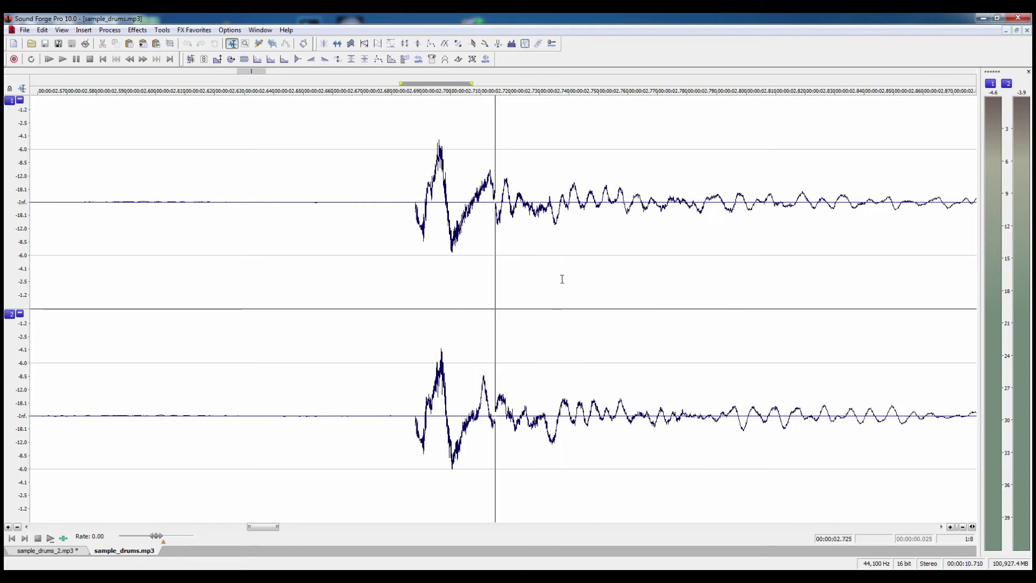
{"action": "scroll", "coordinate": [561, 279], "scroll_direction": "up", "scroll_amount": 1}
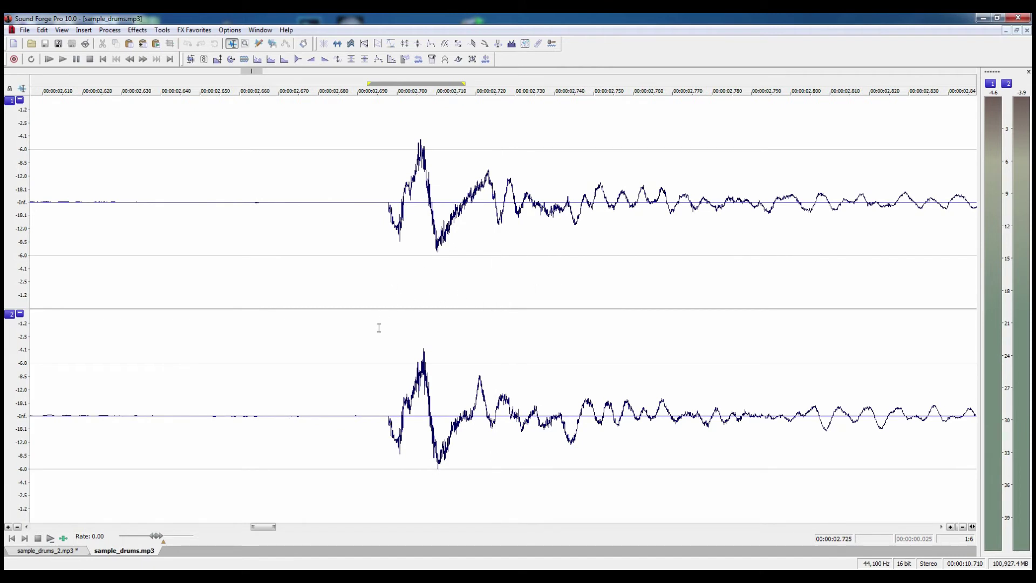
{"action": "left_click_drag", "start_coordinate": [384, 283], "coordinate": [505, 283]}
{"action": "scroll", "coordinate": [585, 294], "scroll_direction": "down", "scroll_amount": 3}
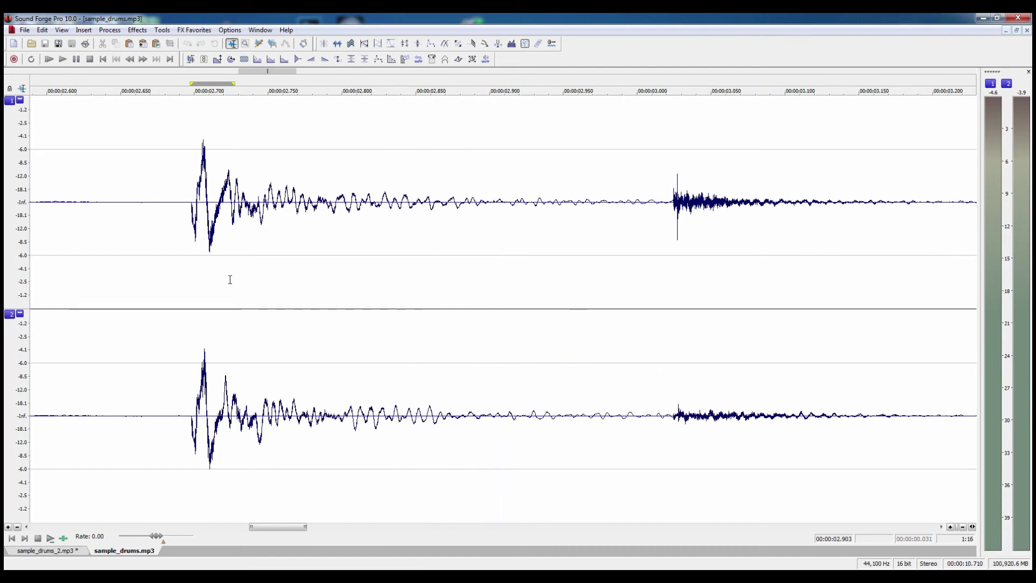
Select about 0.291 s of the low hit after its attack, replace it with a 0.332 s selection of the whole hit, and clear it.
{"action": "left_click_drag", "start_coordinate": [229, 275], "coordinate": [658, 304]}
{"action": "left_click", "coordinate": [664, 305]}
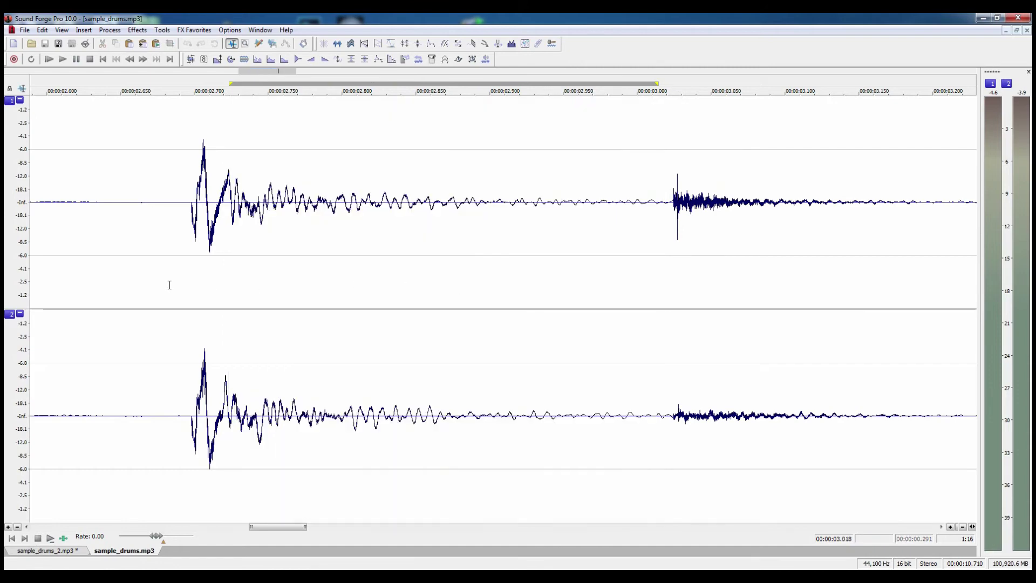
{"action": "left_click_drag", "start_coordinate": [178, 282], "coordinate": [667, 305]}
{"action": "left_click", "coordinate": [438, 297]}
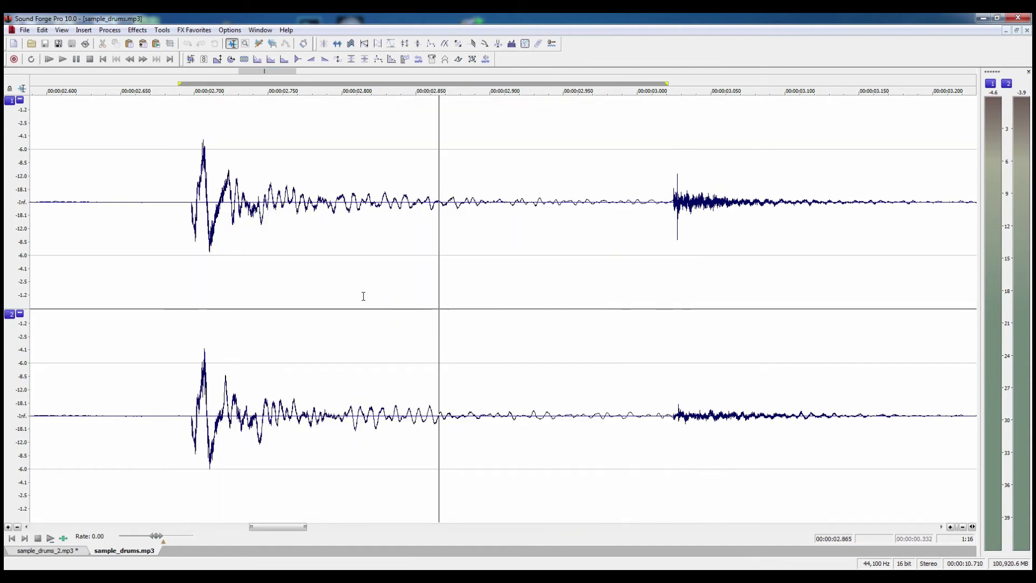
Select about 0.220 s of the low hit's tail, replace it with the whole hit from about 2.691 s to 3.018 s, and clear it.
{"action": "left_click_drag", "start_coordinate": [328, 298], "coordinate": [653, 317]}
{"action": "left_click", "coordinate": [171, 298]}
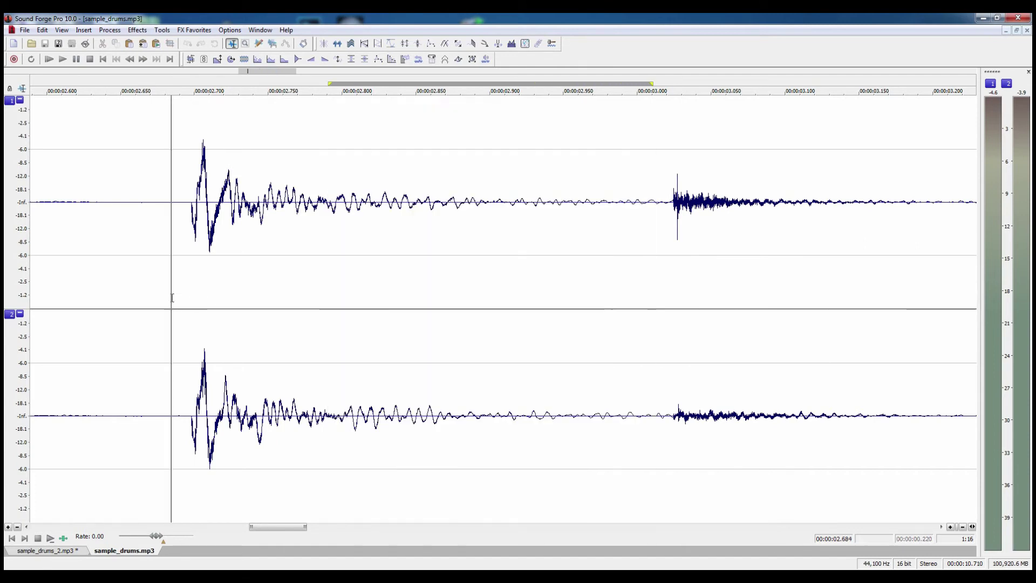
{"action": "left_click", "coordinate": [182, 287]}
{"action": "left_click_drag", "start_coordinate": [182, 296], "coordinate": [664, 317]}
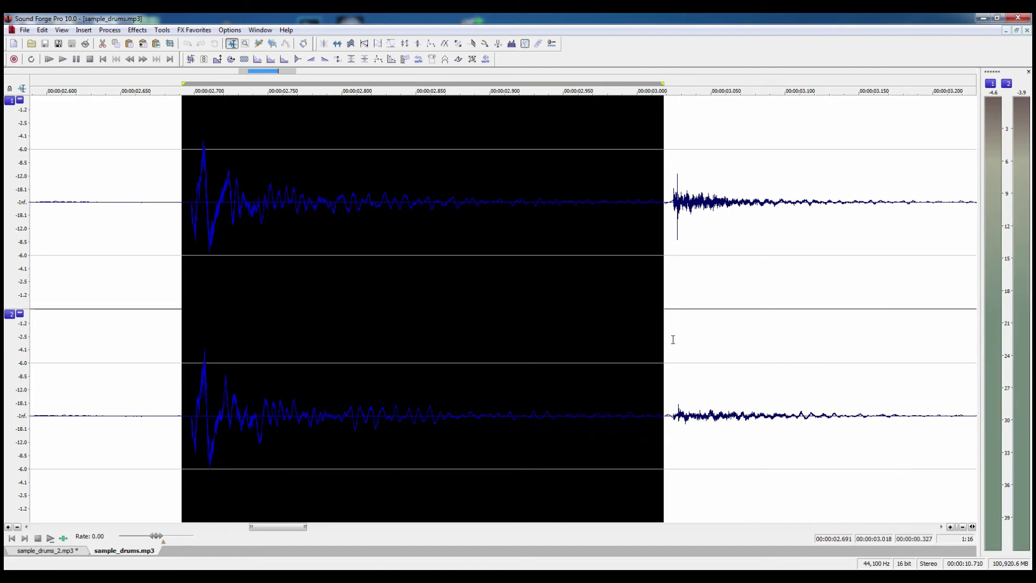
{"action": "left_click", "coordinate": [564, 324]}
Place the cursor at the onset of the following loud hit, at about 3.363 s.
{"action": "scroll", "coordinate": [641, 310], "scroll_direction": "down", "scroll_amount": 3}
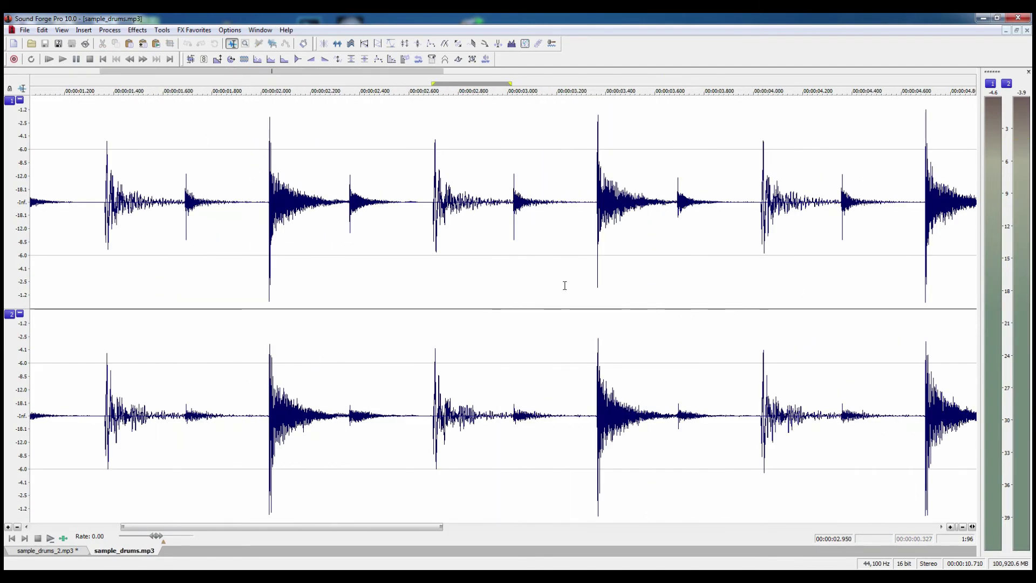
{"action": "left_click", "coordinate": [603, 281]}
{"action": "scroll", "coordinate": [642, 294], "scroll_direction": "up", "scroll_amount": 5}
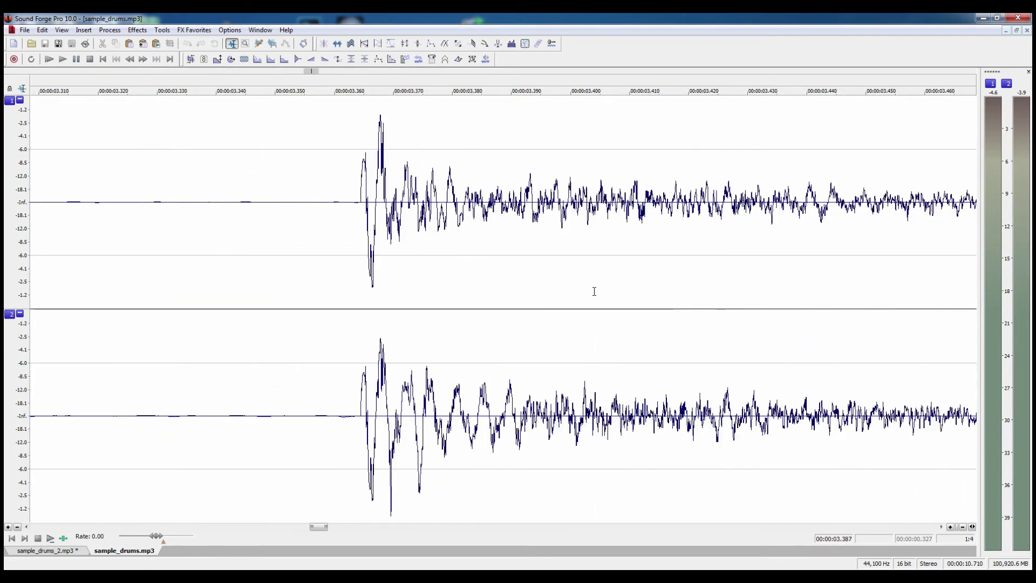
{"action": "left_click", "coordinate": [357, 294]}
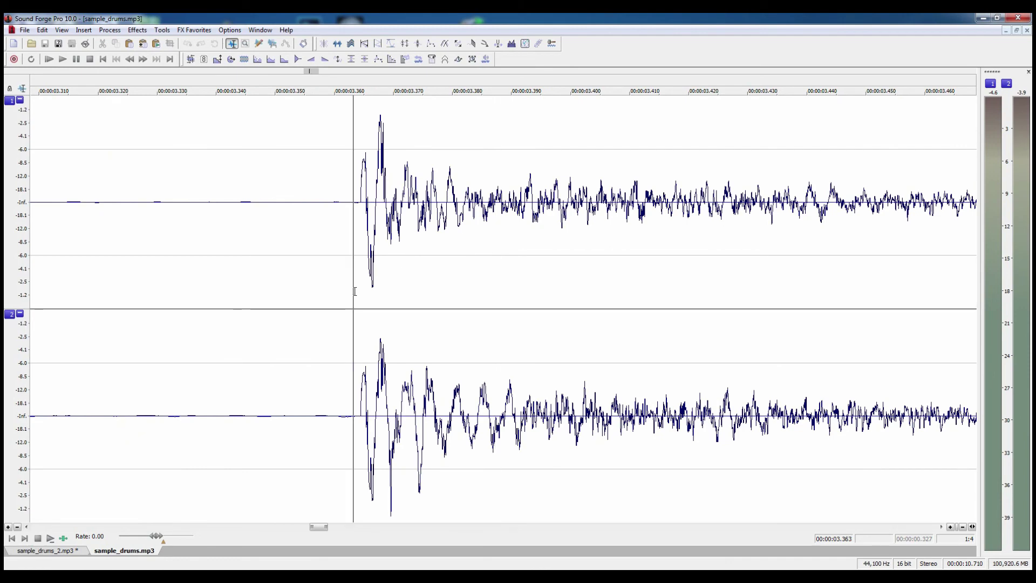
{"action": "scroll", "coordinate": [352, 290], "scroll_direction": "down", "scroll_amount": 1}
{"action": "scroll", "coordinate": [686, 312], "scroll_direction": "up", "scroll_amount": 1}
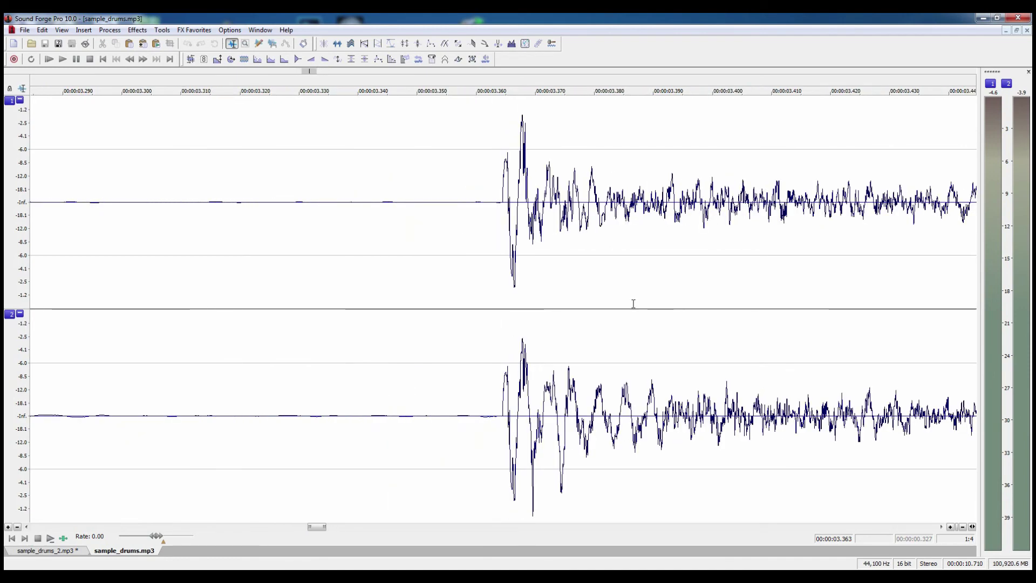
{"action": "scroll", "coordinate": [540, 315], "scroll_direction": "up", "scroll_amount": 1}
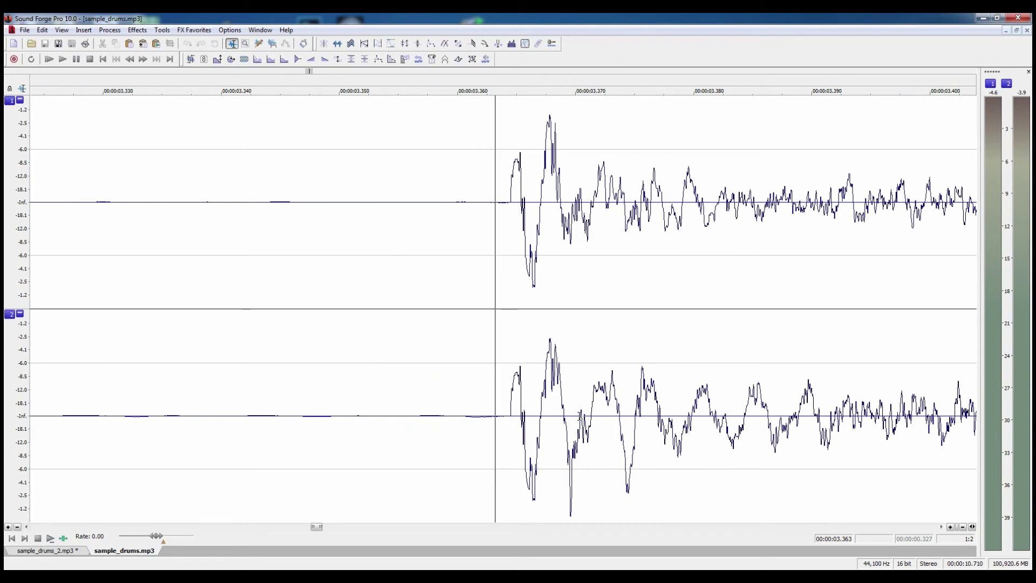
Place the cursor in the loud hit's attack at about 3.369 s and examine the individual peaks of the waveform.
{"action": "left_click", "coordinate": [561, 408]}
{"action": "scroll", "coordinate": [601, 413], "scroll_direction": "up", "scroll_amount": 3}
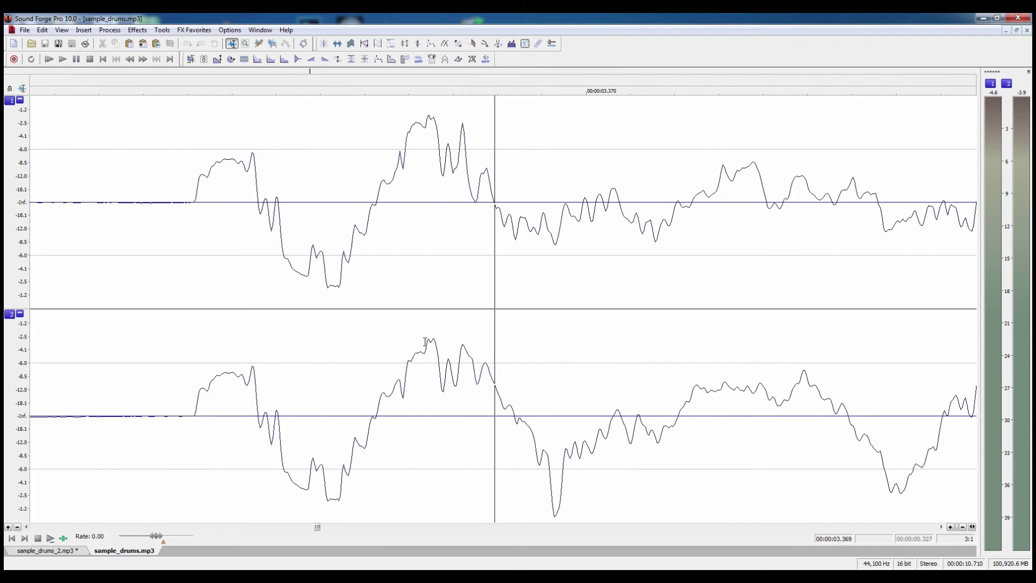
{"action": "scroll", "coordinate": [434, 347], "scroll_direction": "down", "scroll_amount": 3}
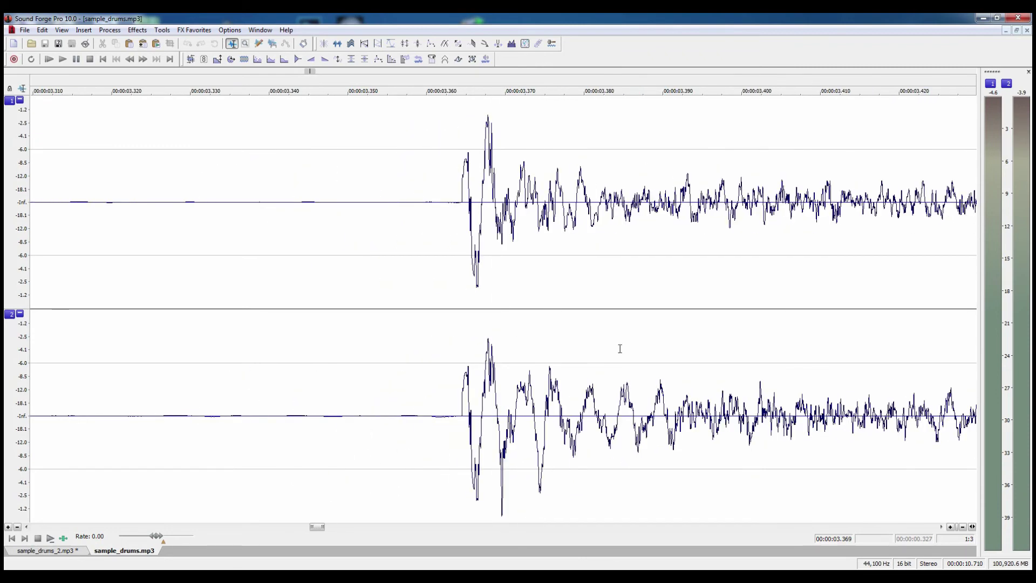
{"action": "scroll", "coordinate": [620, 348], "scroll_direction": "up", "scroll_amount": 2}
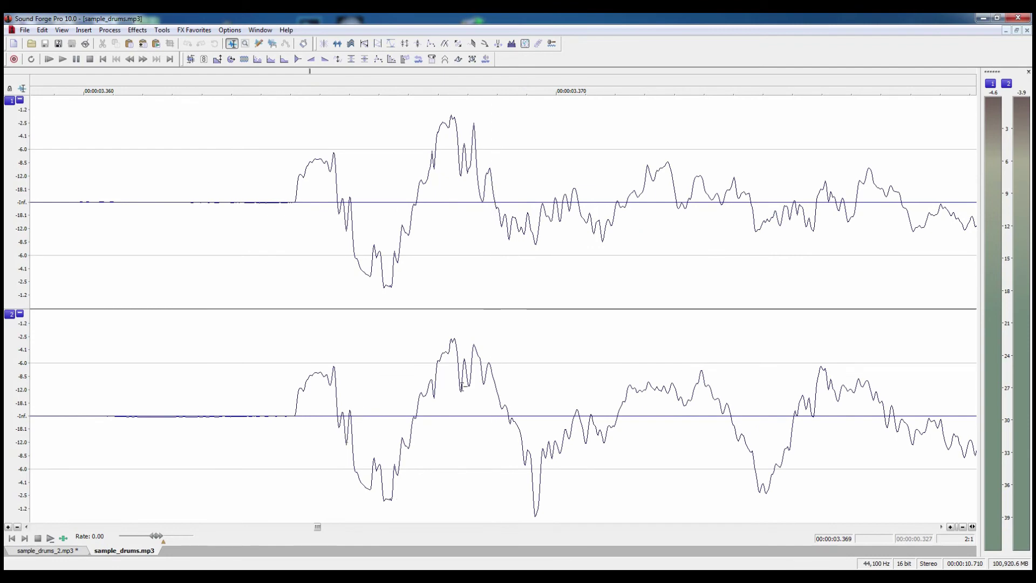
{"action": "scroll", "coordinate": [541, 340], "scroll_direction": "down", "scroll_amount": 2}
{"action": "scroll", "coordinate": [553, 329], "scroll_direction": "up", "scroll_amount": 3}
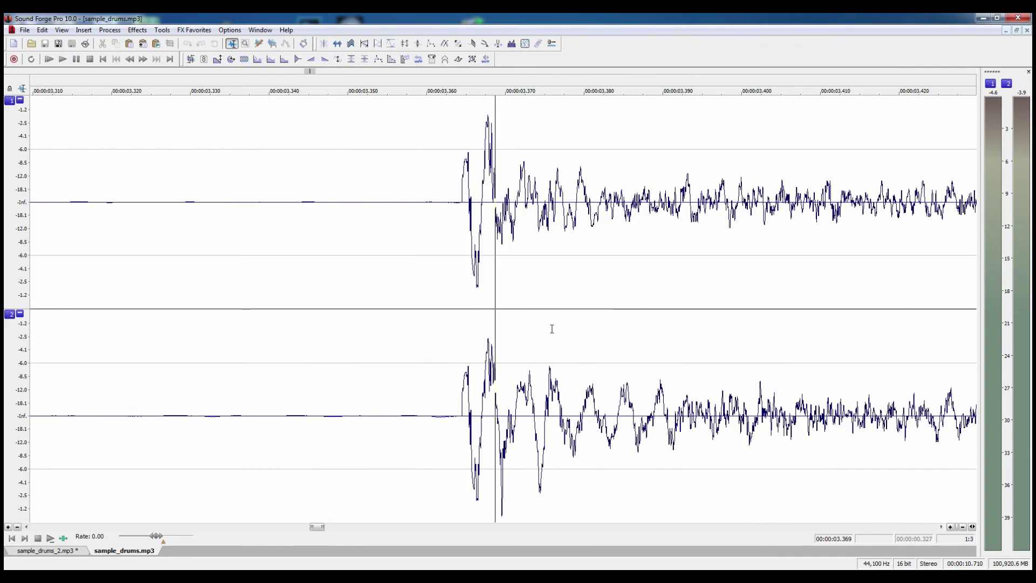
Place the cursor in the loud hit's body at about 3.398 s and examine how it decays into the tail.
{"action": "scroll", "coordinate": [461, 368], "scroll_direction": "down", "scroll_amount": 6}
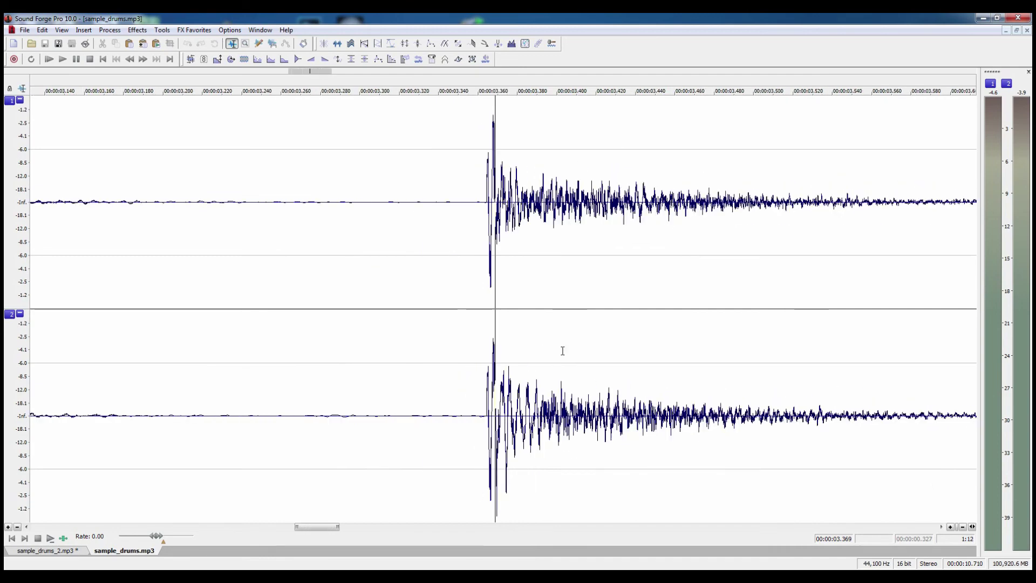
{"action": "scroll", "coordinate": [539, 319], "scroll_direction": "up", "scroll_amount": 3}
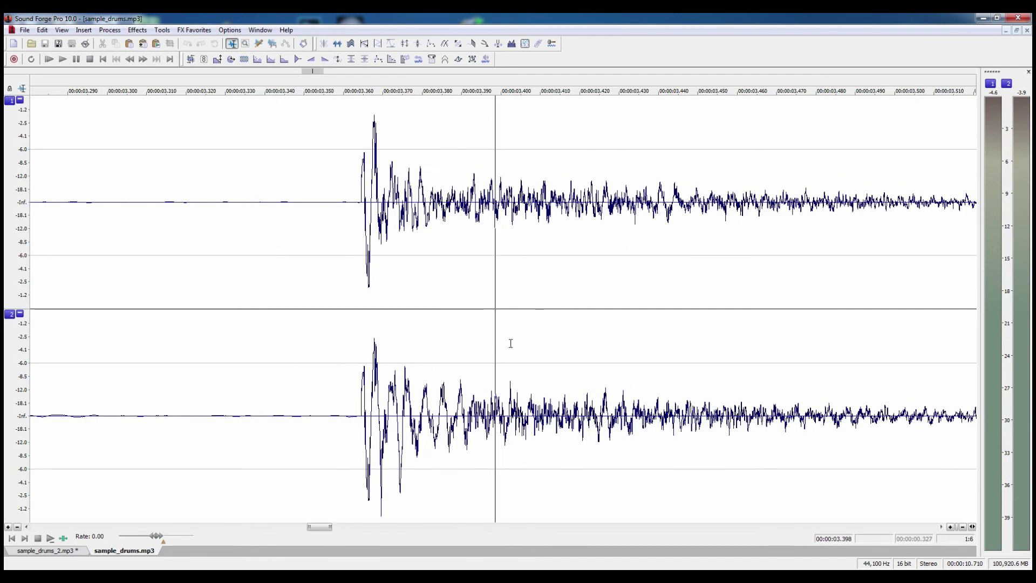
{"action": "scroll", "coordinate": [661, 332], "scroll_direction": "down", "scroll_amount": 3}
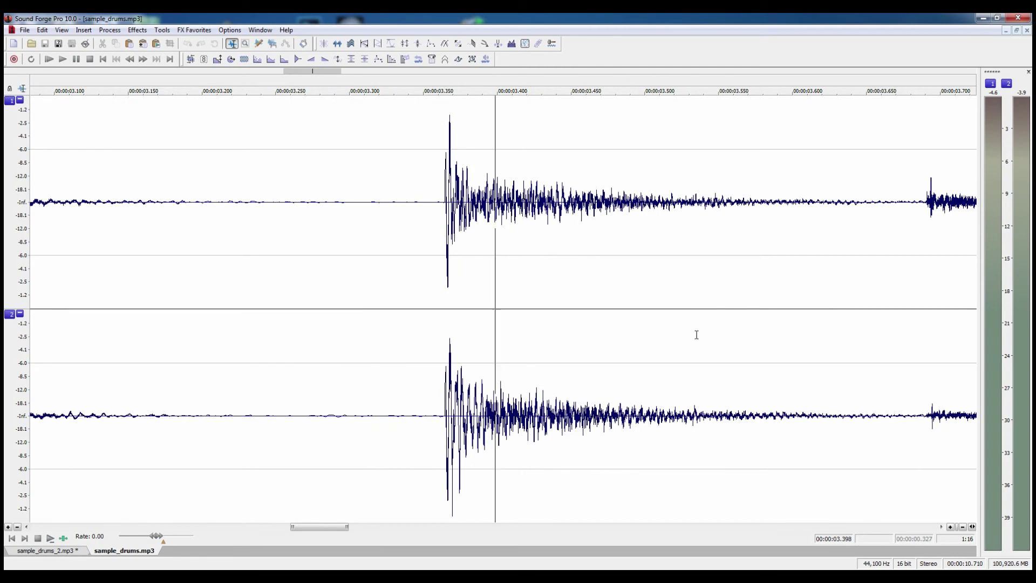
Select about 0.271 s of the loud hit's body and tail, and clear the selection by placing the cursor in its attack at about 3.368 s.
{"action": "left_click_drag", "start_coordinate": [909, 278], "coordinate": [513, 289]}
{"action": "left_click", "coordinate": [449, 295]}
Place the cursor on the sharp peak in the preceding quiet hit's attack, at about 3.027 s, and examine its individual waveform peaks.
{"action": "scroll", "coordinate": [400, 293], "scroll_direction": "down", "scroll_amount": 2}
{"action": "left_click", "coordinate": [347, 294]}
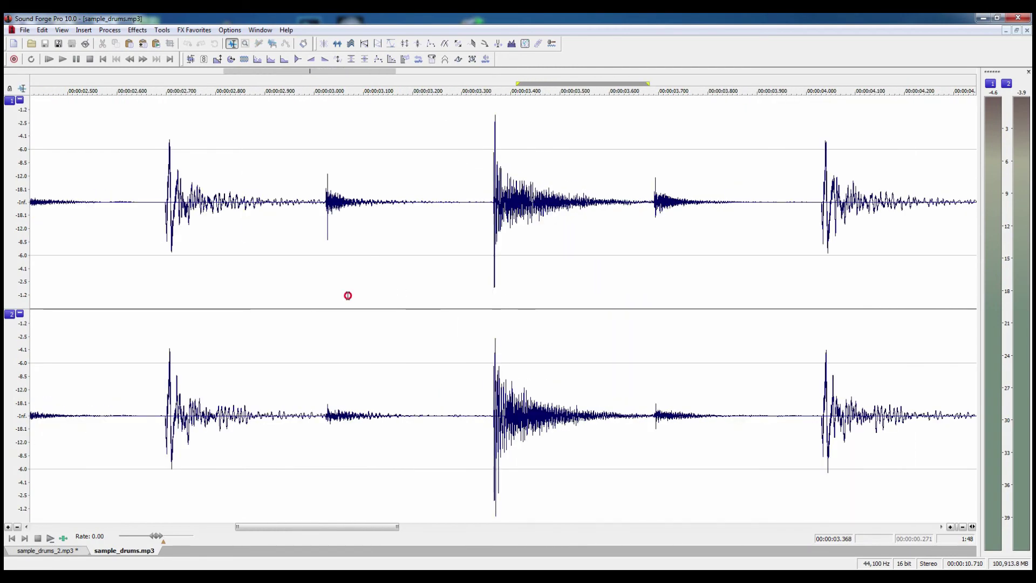
{"action": "scroll", "coordinate": [347, 293], "scroll_direction": "up", "scroll_amount": 4}
{"action": "scroll", "coordinate": [332, 272], "scroll_direction": "up", "scroll_amount": 1}
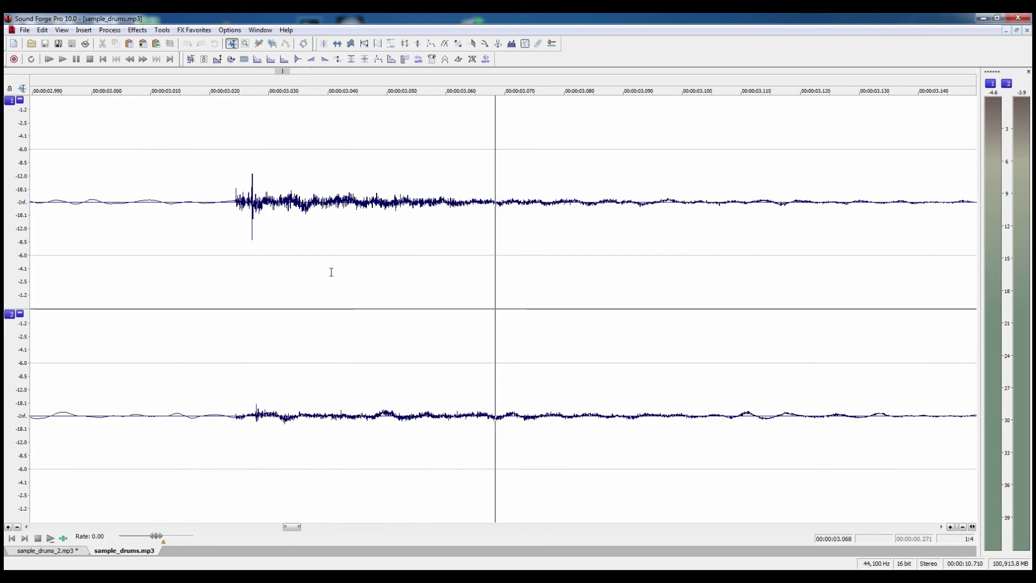
{"action": "left_click", "coordinate": [243, 263]}
{"action": "scroll", "coordinate": [243, 262], "scroll_direction": "up", "scroll_amount": 2}
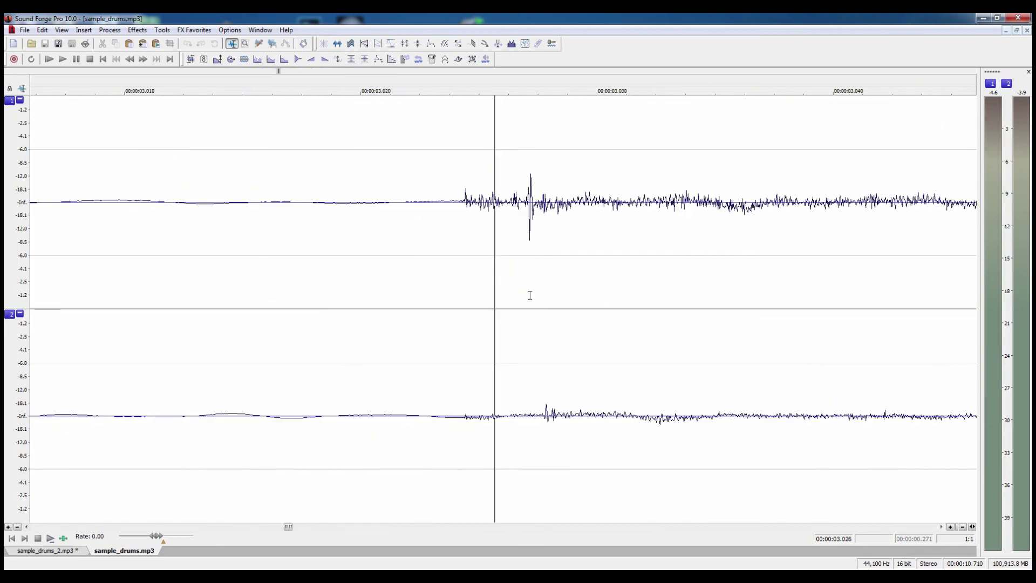
{"action": "left_click", "coordinate": [530, 295]}
{"action": "scroll", "coordinate": [554, 305], "scroll_direction": "up", "scroll_amount": 2}
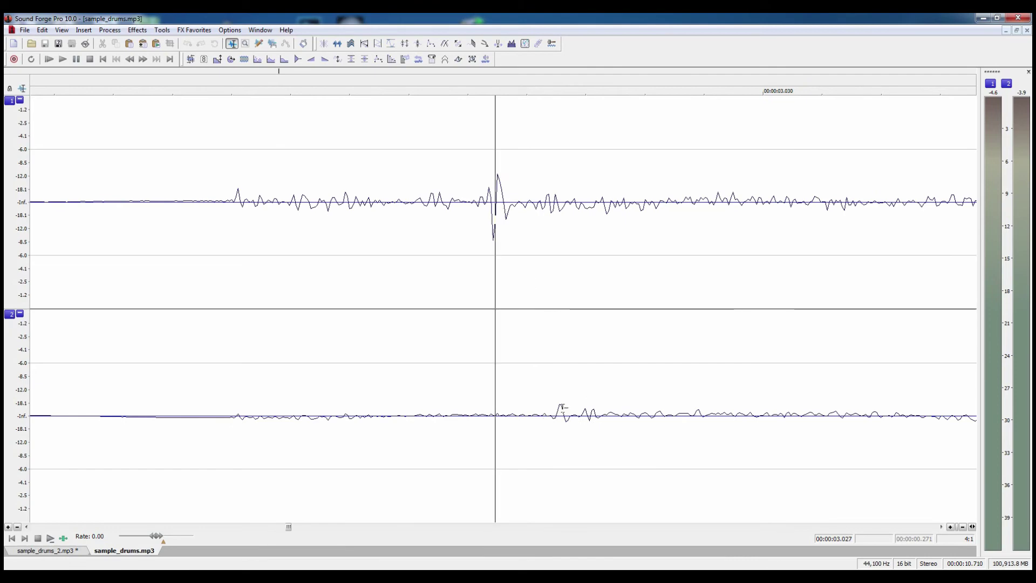
Compare the quiet hit's attack and decay with the neighbouring louder hits, and place the cursor just before its onset at about 3.021 s.
{"action": "scroll", "coordinate": [486, 293], "scroll_direction": "down", "scroll_amount": 1}
{"action": "scroll", "coordinate": [538, 324], "scroll_direction": "down", "scroll_amount": 6}
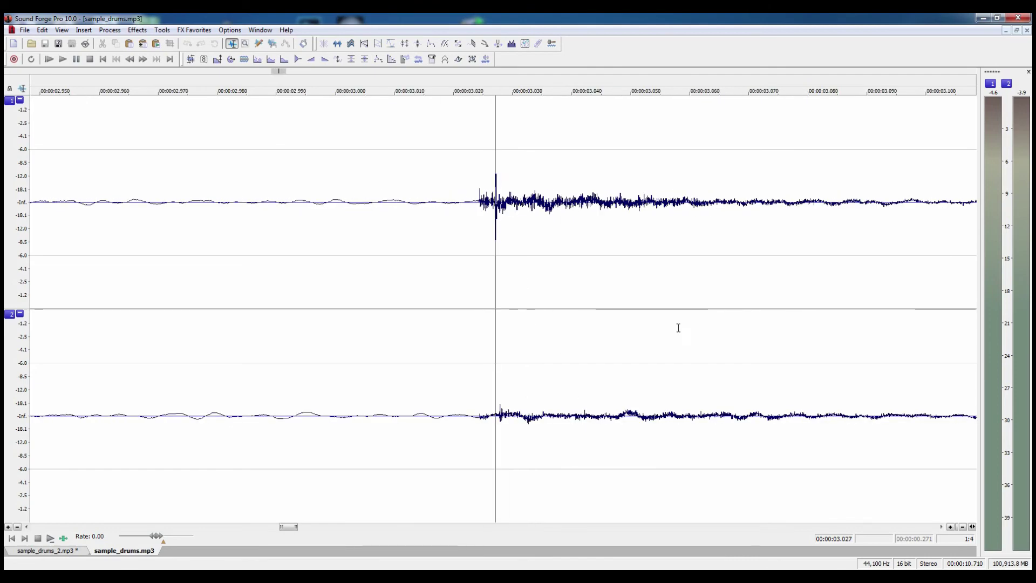
{"action": "scroll", "coordinate": [810, 297], "scroll_direction": "down", "scroll_amount": 2}
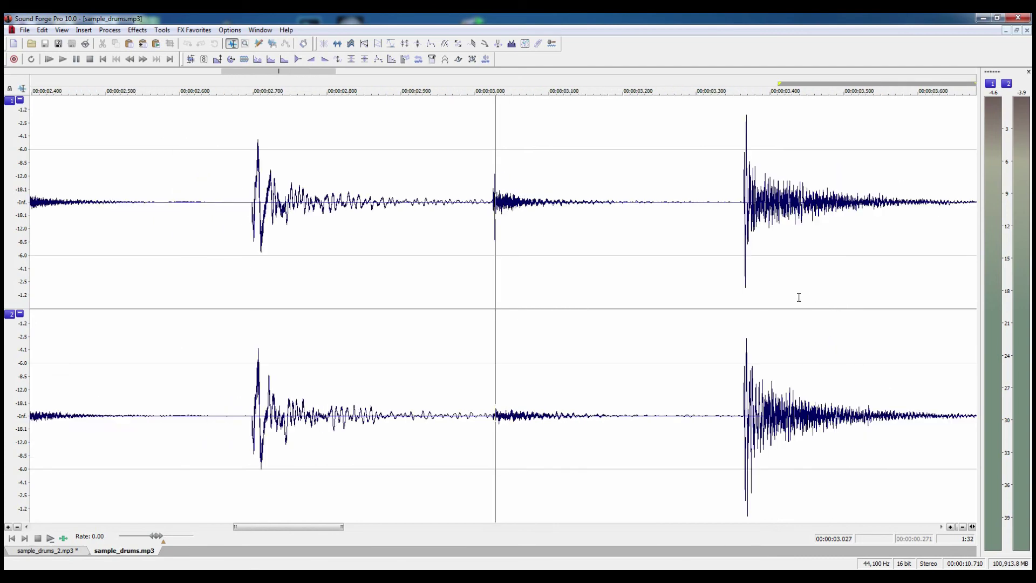
{"action": "scroll", "coordinate": [576, 300], "scroll_direction": "up", "scroll_amount": 5}
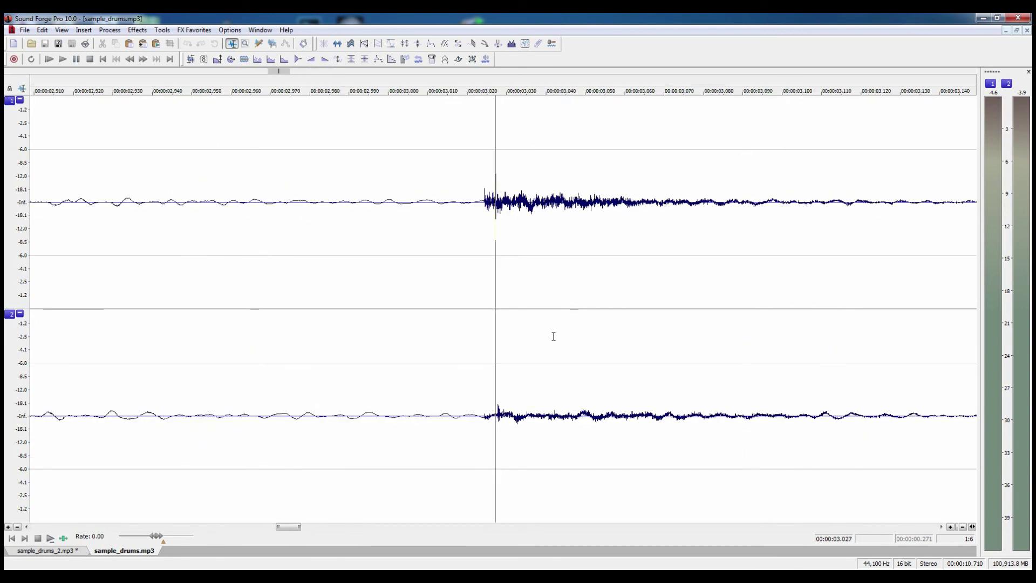
{"action": "scroll", "coordinate": [649, 428], "scroll_direction": "down", "scroll_amount": 2}
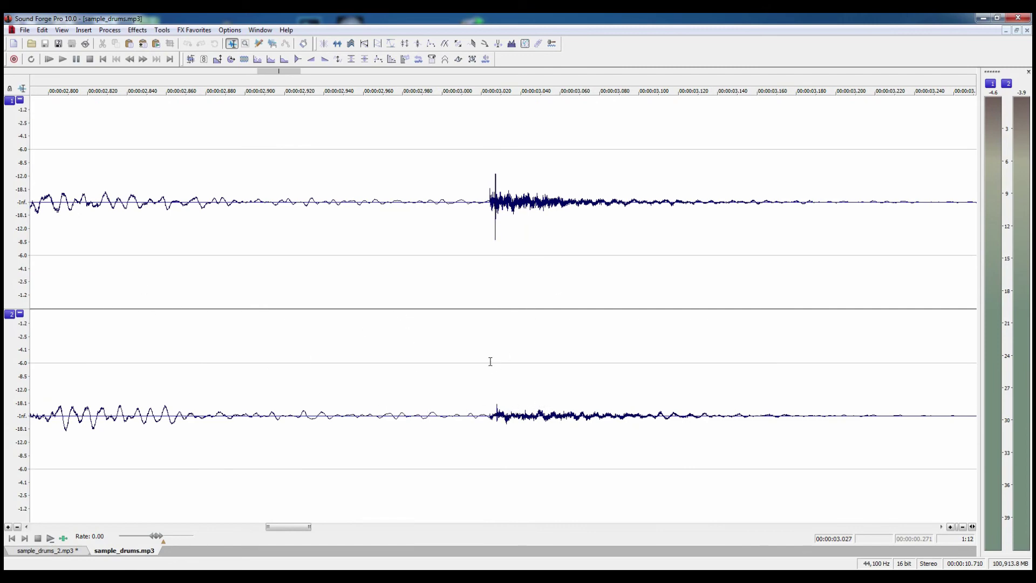
{"action": "scroll", "coordinate": [489, 358], "scroll_direction": "down", "scroll_amount": 3}
{"action": "left_click", "coordinate": [491, 302]}
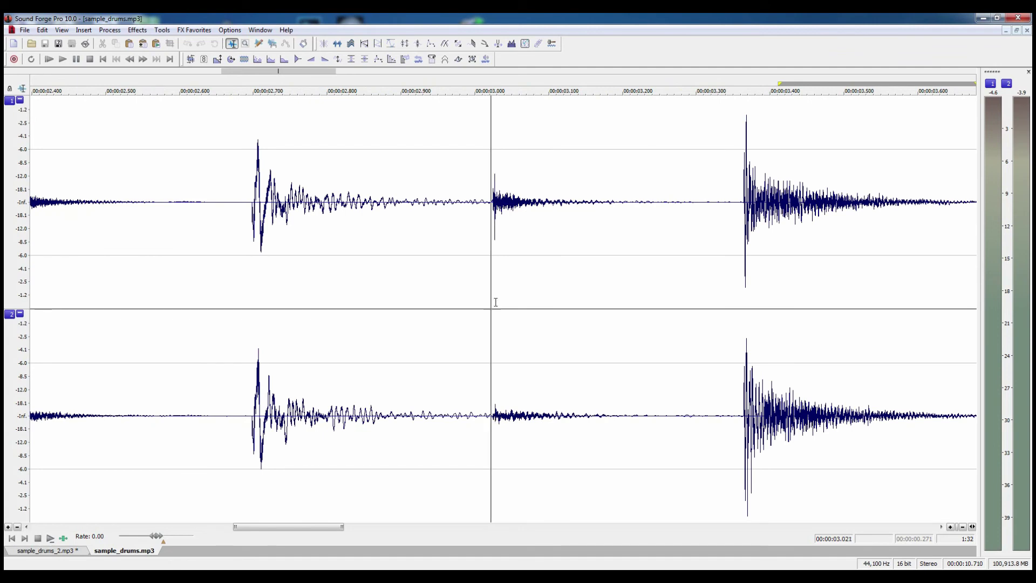